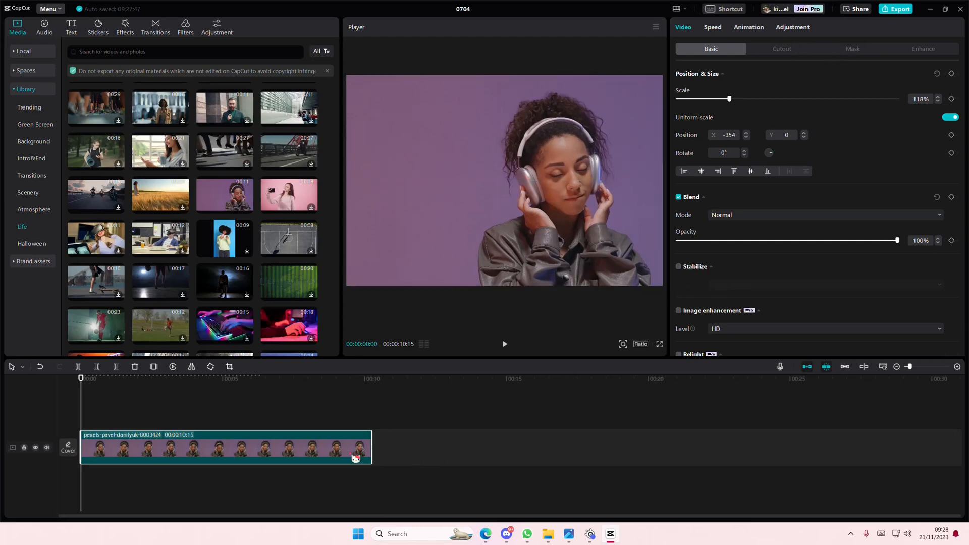
Duplicate the headphones clip and place the copy on the track above the original, starting about 2 seconds in.
{"action": "key", "text": "ctrl+c"}
{"action": "key", "text": "ctrl+v"}
{"action": "left_click_drag", "start_coordinate": [153, 426], "coordinate": [209, 427]}
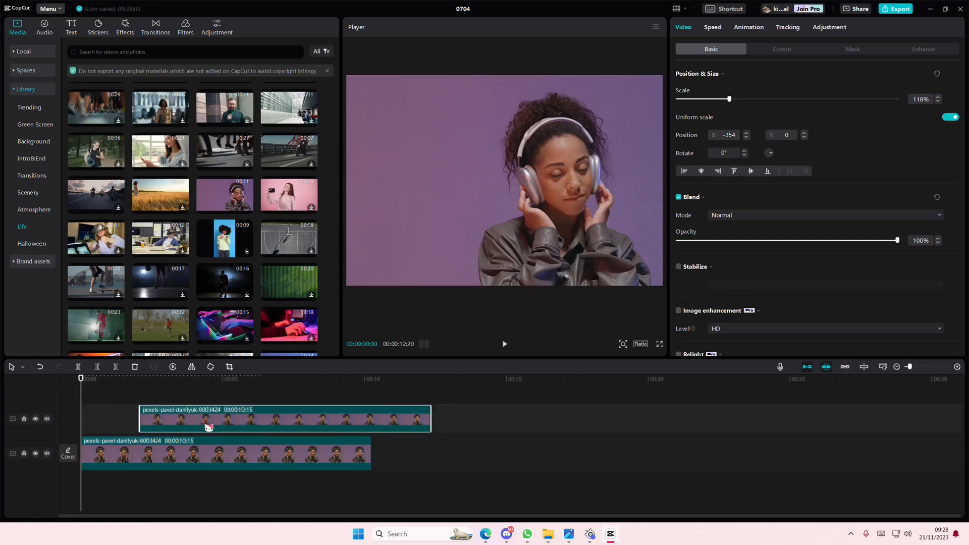
{"action": "left_click", "coordinate": [827, 30]}
{"action": "scroll", "coordinate": [767, 264], "scroll_direction": "down", "scroll_amount": 5}
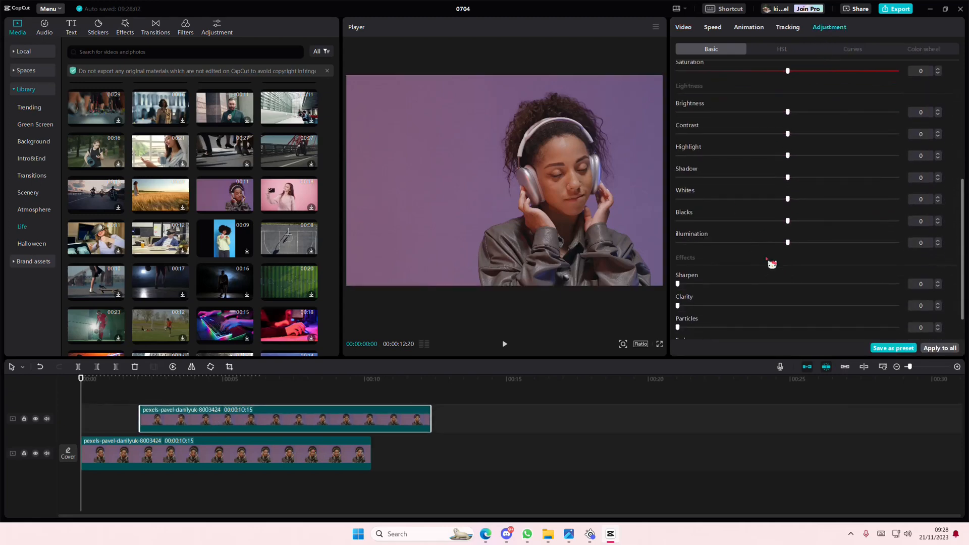
{"action": "left_click_drag", "start_coordinate": [784, 88], "coordinate": [749, 112]}
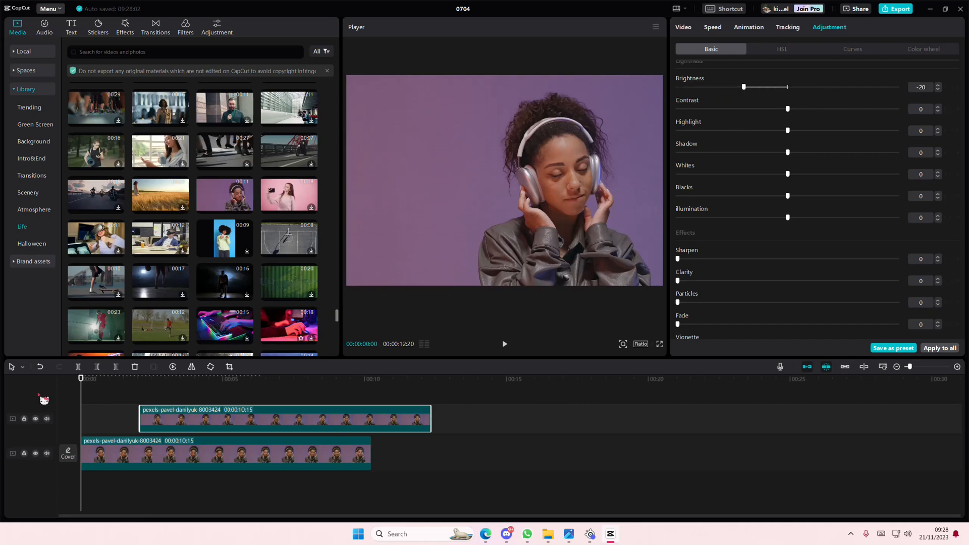
{"action": "left_click_drag", "start_coordinate": [80, 395], "coordinate": [97, 399]}
{"action": "left_click_drag", "start_coordinate": [745, 96], "coordinate": [788, 121]}
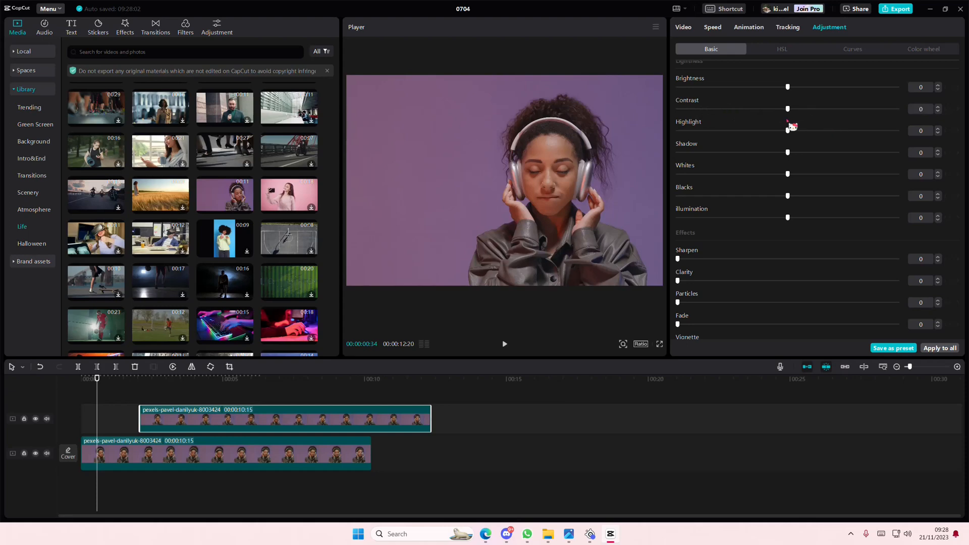
{"action": "left_click_drag", "start_coordinate": [788, 88], "coordinate": [799, 95]}
Set the lower clip's brightness to -8 and contrast to 12, and align the upper copy with the timeline start.
{"action": "left_click", "coordinate": [191, 462]}
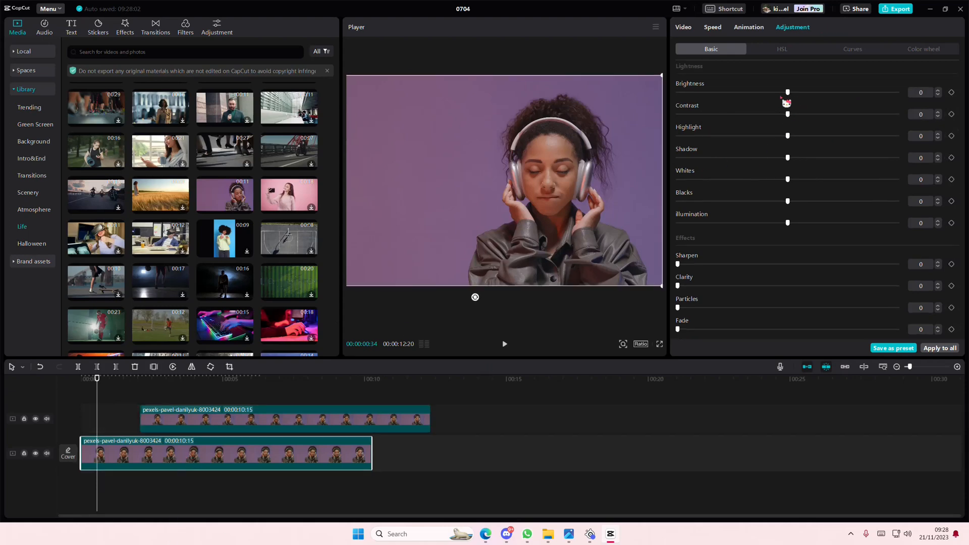
{"action": "mouse_move", "coordinate": [787, 93]}
{"action": "left_mouse_down"}
{"action": "mouse_move", "coordinate": [754, 92]}
{"action": "mouse_move", "coordinate": [774, 103]}
{"action": "left_mouse_up"}
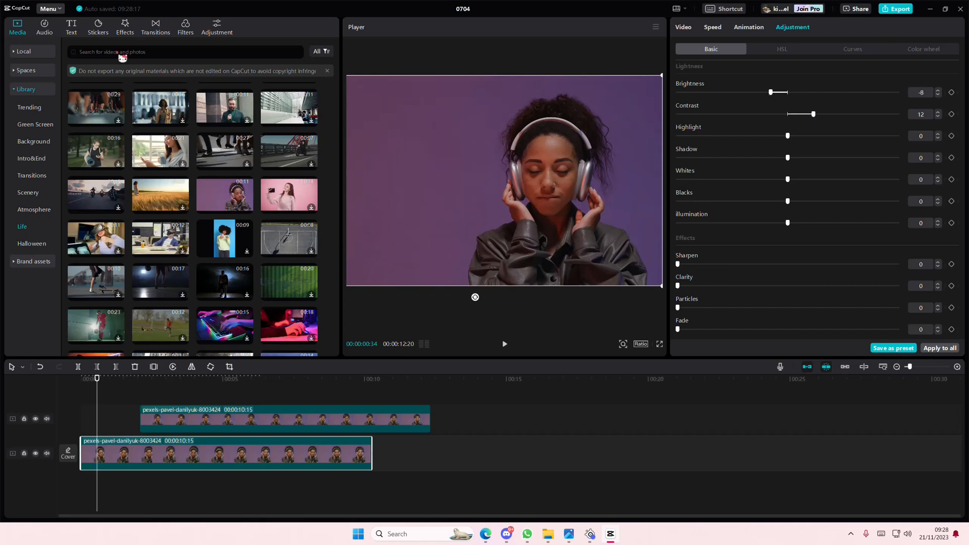
{"action": "left_click_drag", "start_coordinate": [202, 408], "coordinate": [142, 409]}
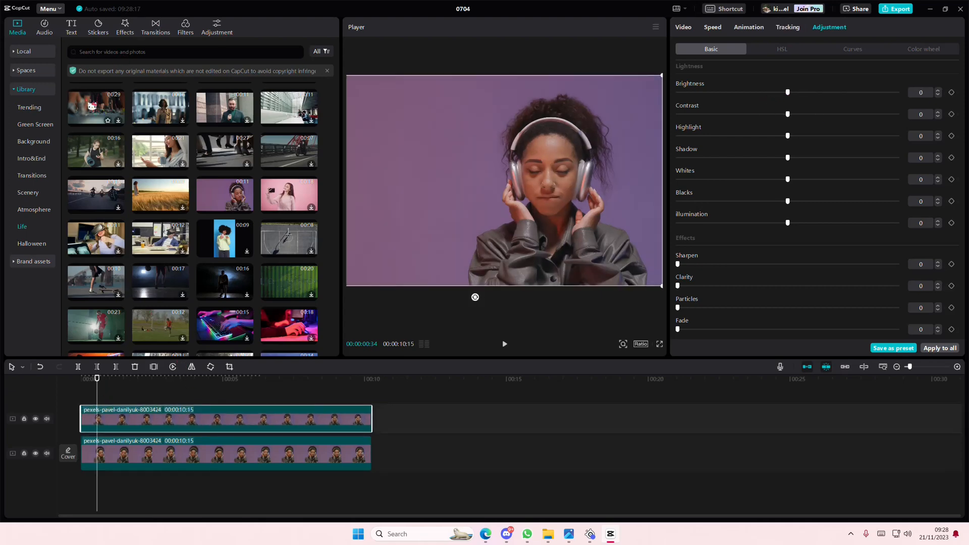
Search the effects for "neon" and apply the multicolored Neon effect to the upper clip with Atmosphere at 100.
{"action": "left_click", "coordinate": [123, 28]}
{"action": "left_click", "coordinate": [134, 54]}
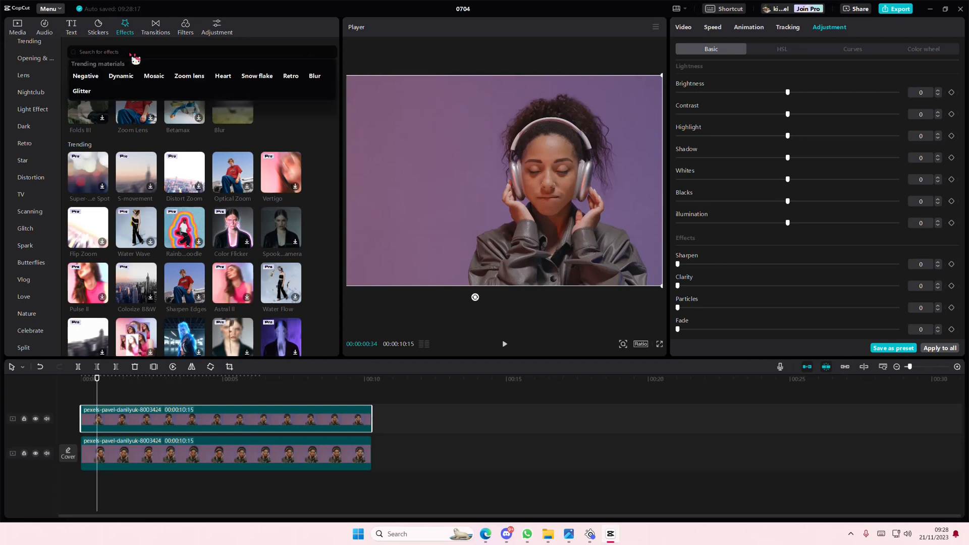
{"action": "type", "text": "neon"}
{"action": "key", "text": "Return"}
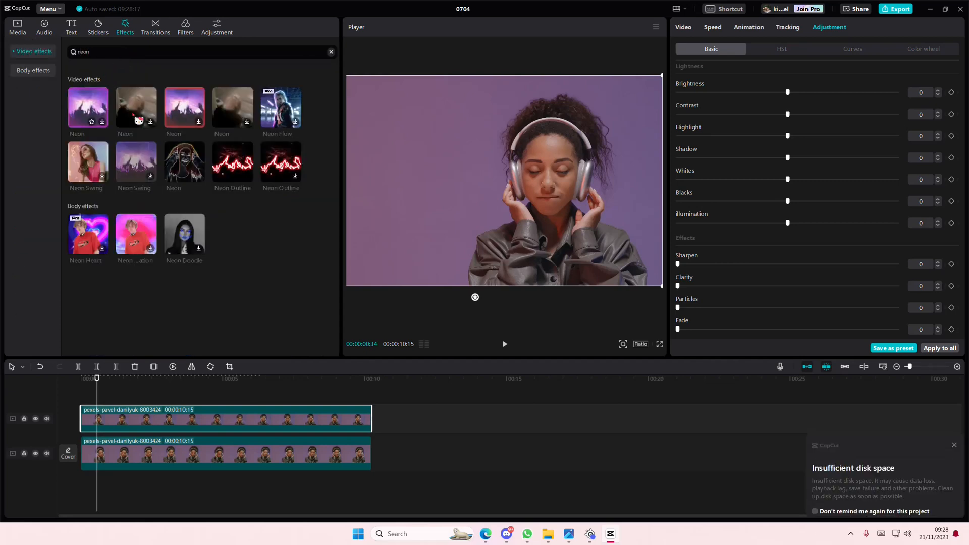
{"action": "left_click_drag", "start_coordinate": [221, 165], "coordinate": [154, 419]}
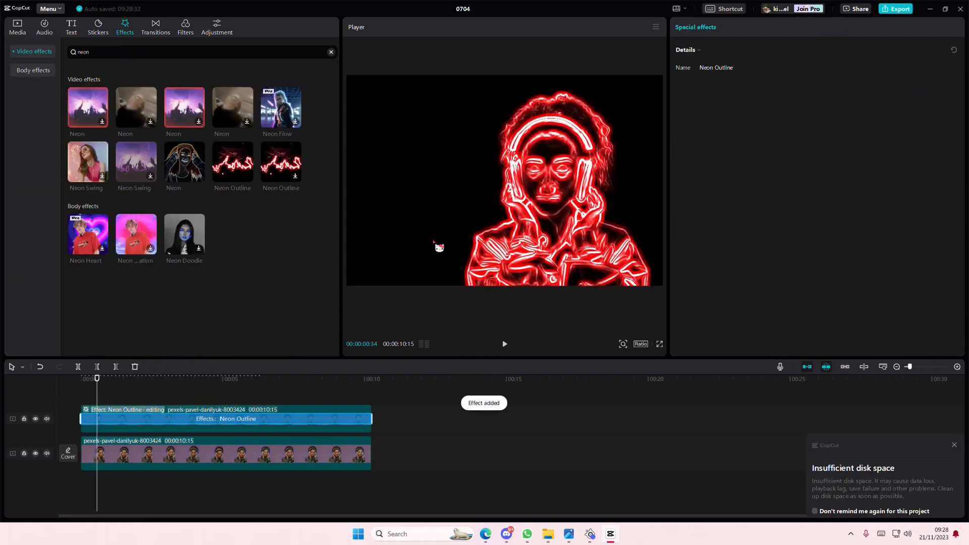
{"action": "key", "text": "ctrl+z"}
{"action": "left_click_drag", "start_coordinate": [193, 166], "coordinate": [172, 413]}
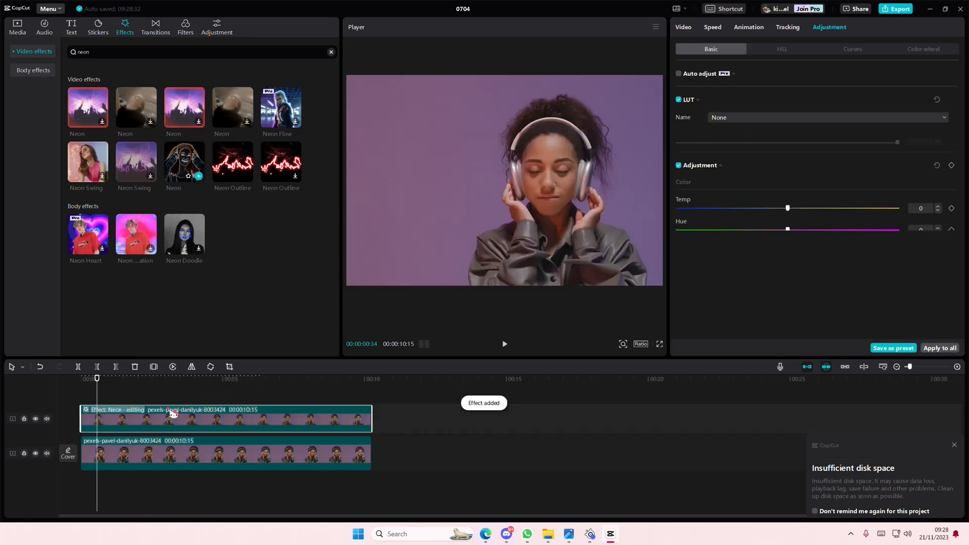
{"action": "left_click_drag", "start_coordinate": [723, 101], "coordinate": [922, 118]}
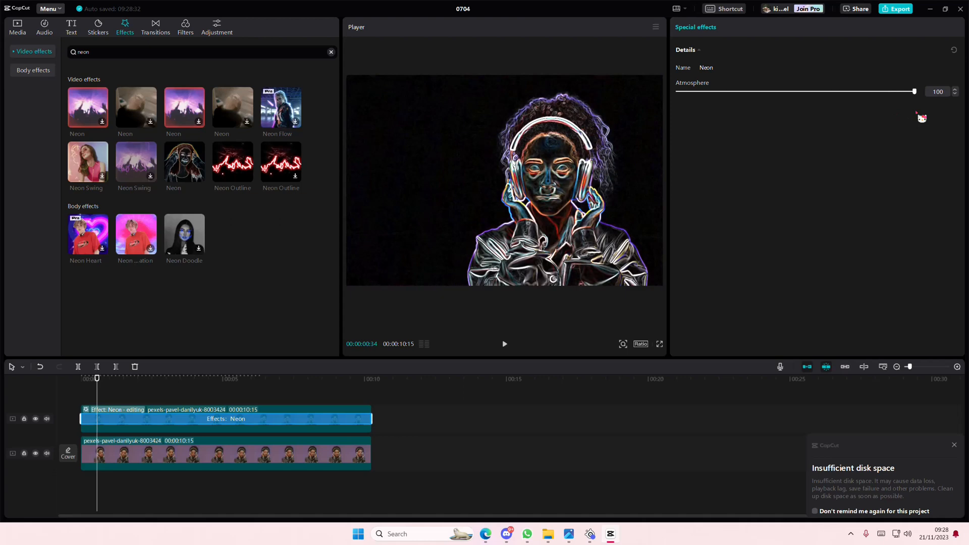
Apply a black-and-white (BW) filter from the Featured filters to the upper clip.
{"action": "left_click", "coordinate": [176, 32]}
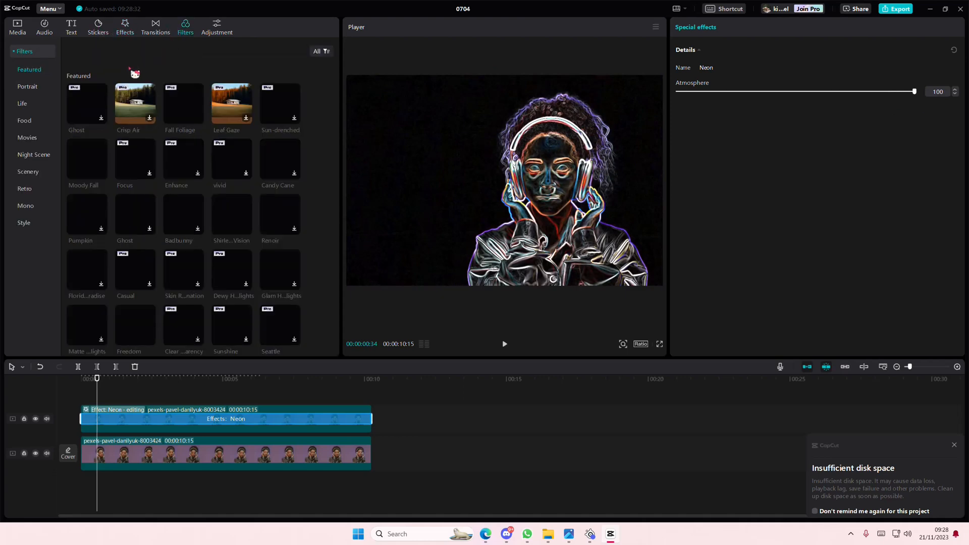
{"action": "scroll", "coordinate": [169, 212], "scroll_direction": "down", "scroll_amount": 10}
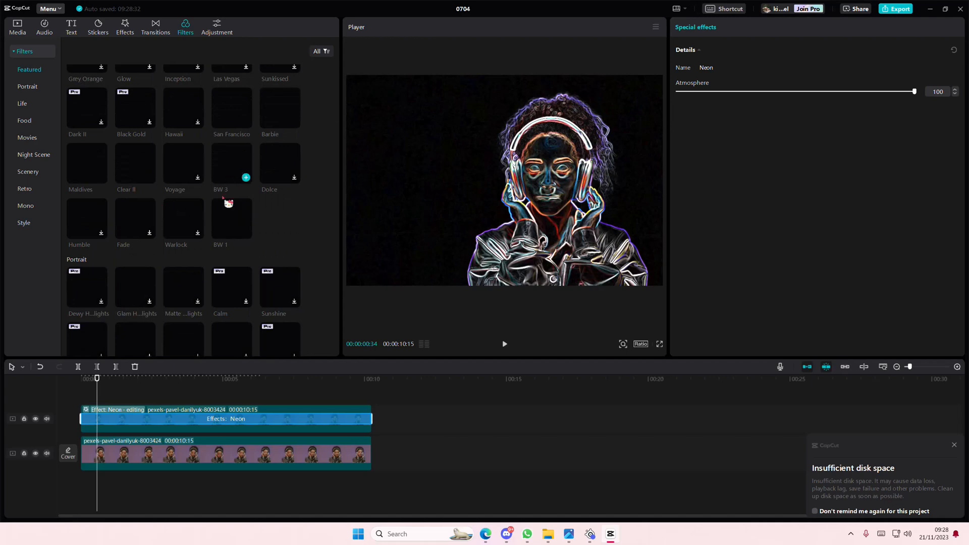
{"action": "left_click_drag", "start_coordinate": [229, 203], "coordinate": [114, 420]}
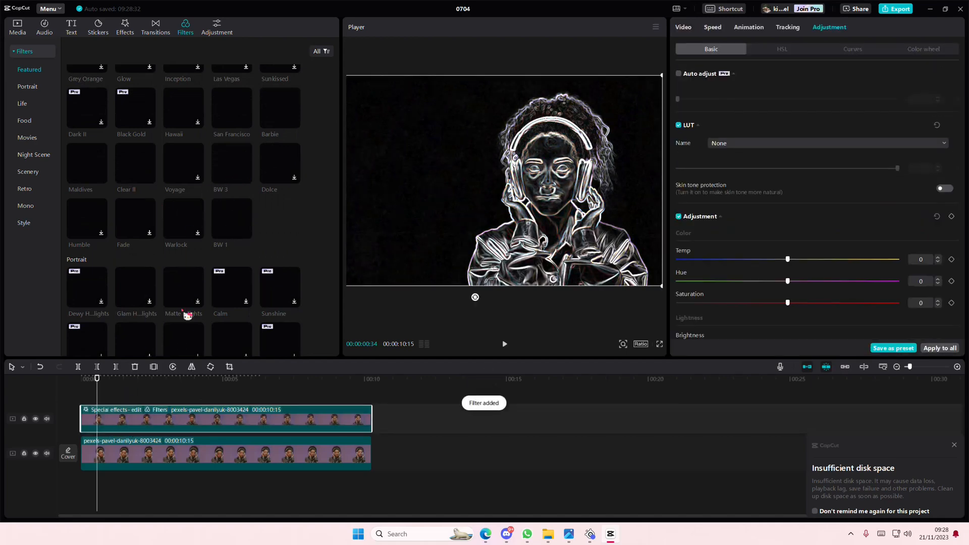
Search the video effects for "edge glow" and clear the search.
{"action": "left_click", "coordinate": [125, 29]}
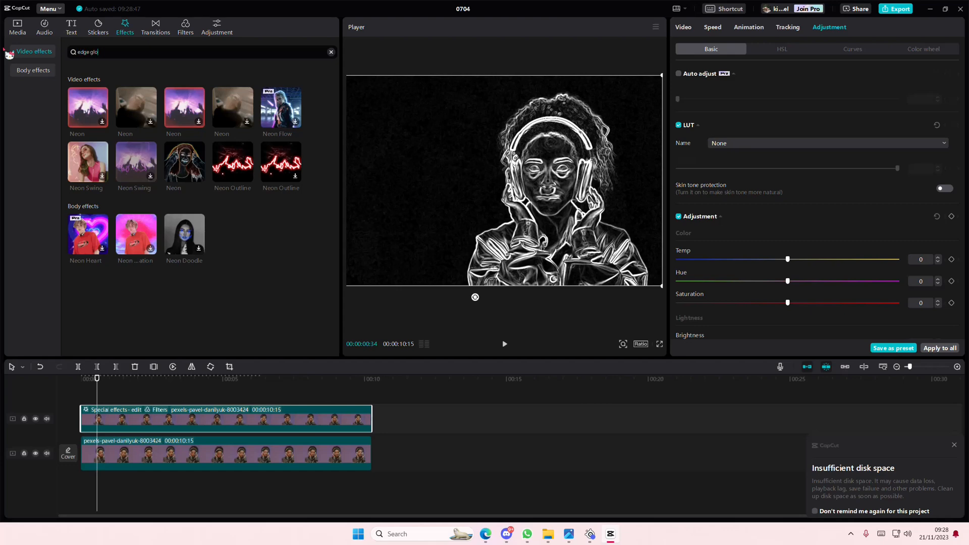
{"action": "type", "text": "w"}
{"action": "key", "text": "Return"}
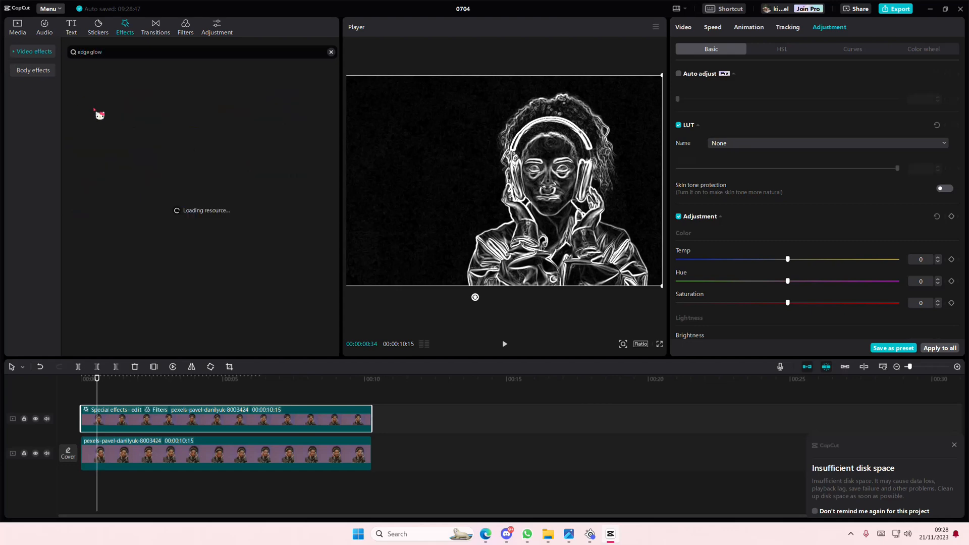
{"action": "left_click", "coordinate": [331, 52]}
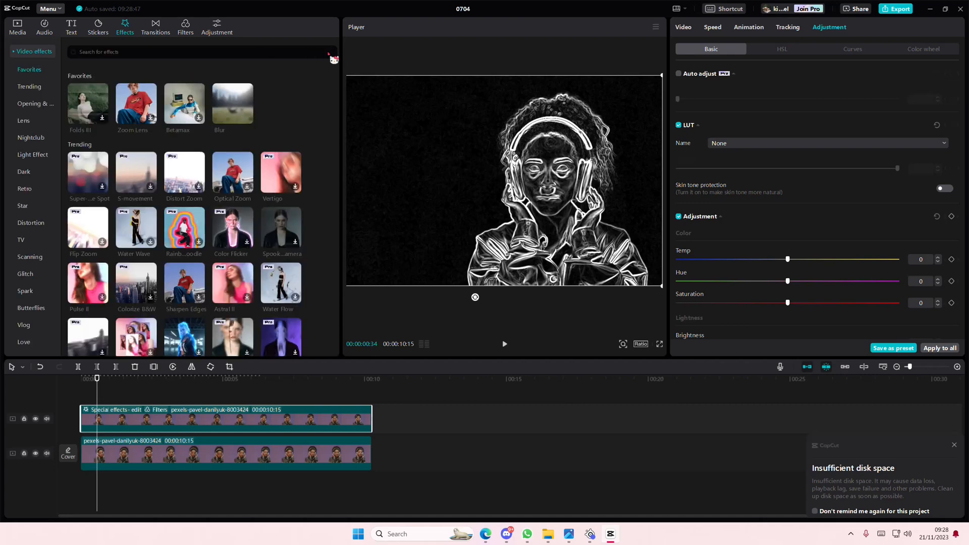
Look through the Trending and Opening & closing video effects for Edge Glow.
{"action": "scroll", "coordinate": [251, 209], "scroll_direction": "down", "scroll_amount": 5}
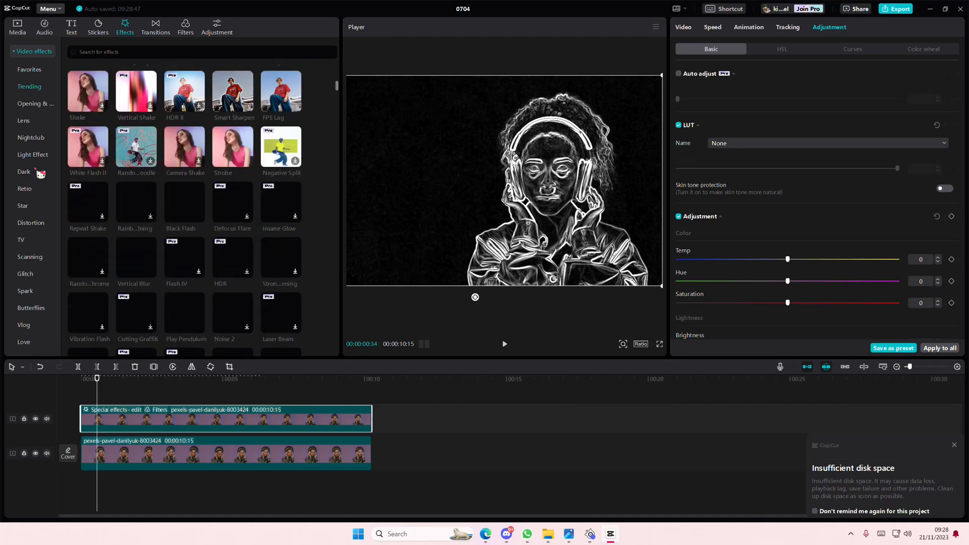
{"action": "left_click", "coordinate": [35, 104]}
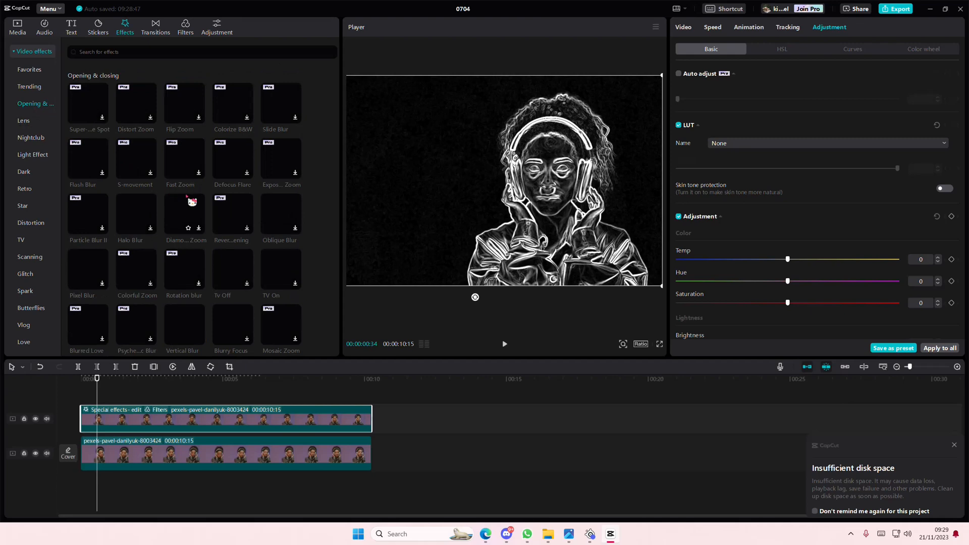
{"action": "scroll", "coordinate": [189, 201], "scroll_direction": "down", "scroll_amount": 3}
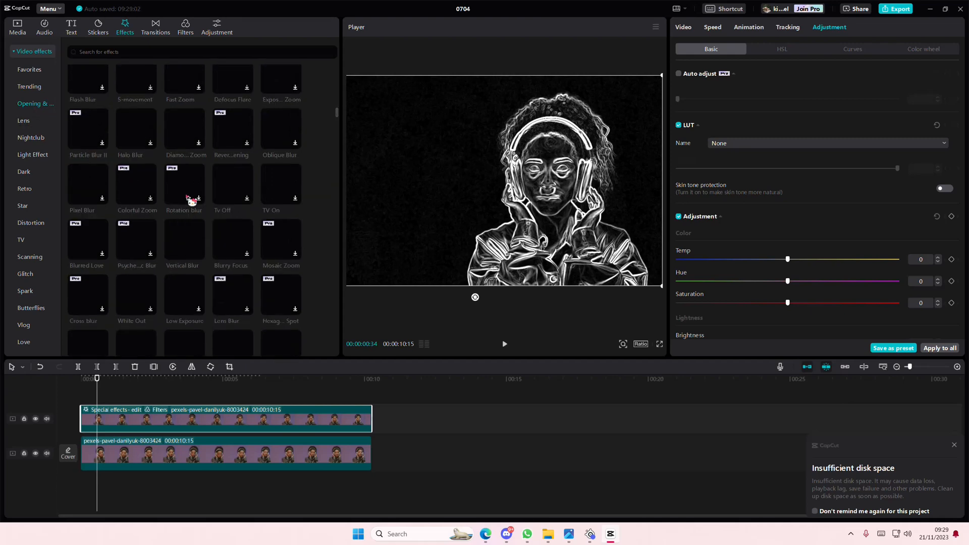
{"action": "scroll", "coordinate": [192, 205], "scroll_direction": "down", "scroll_amount": 5}
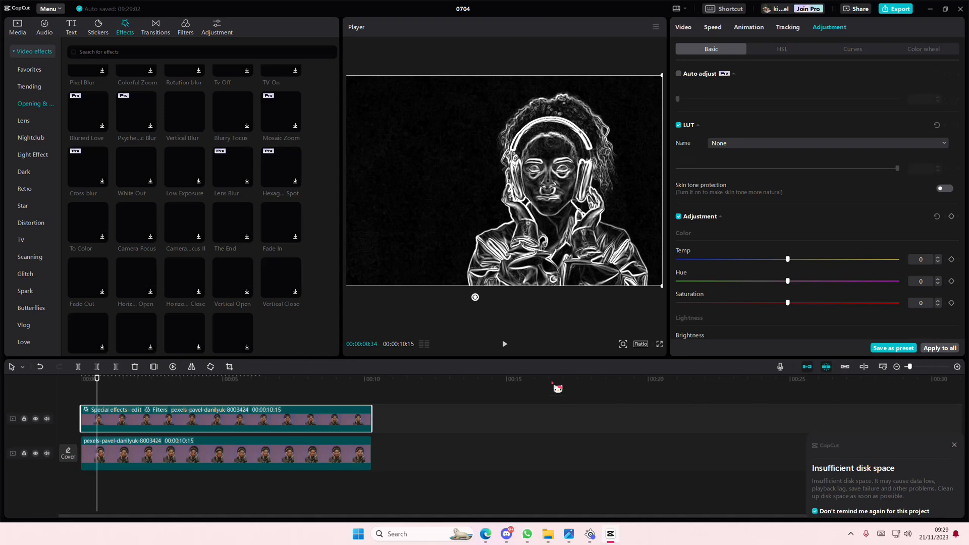
{"action": "scroll", "coordinate": [323, 327], "scroll_direction": "down", "scroll_amount": 3}
{"action": "scroll", "coordinate": [323, 326], "scroll_direction": "up", "scroll_amount": 5}
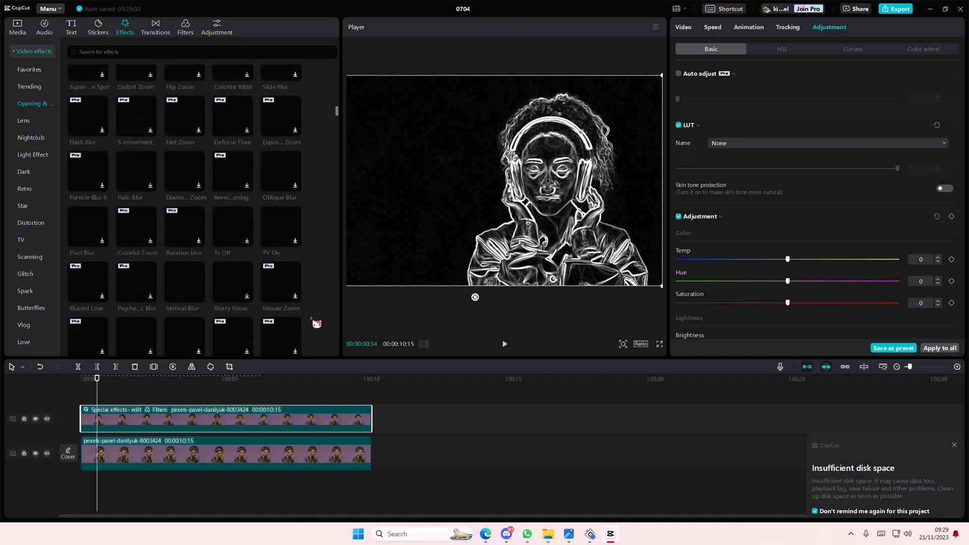
{"action": "scroll", "coordinate": [317, 324], "scroll_direction": "down", "scroll_amount": 10}
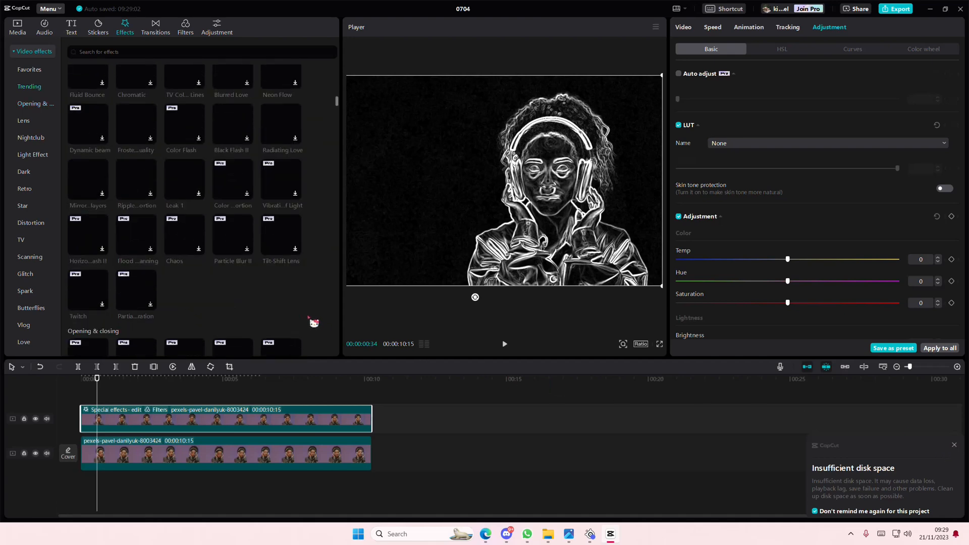
{"action": "scroll", "coordinate": [270, 302], "scroll_direction": "up", "scroll_amount": 3}
{"action": "scroll", "coordinate": [266, 295], "scroll_direction": "up", "scroll_amount": 1}
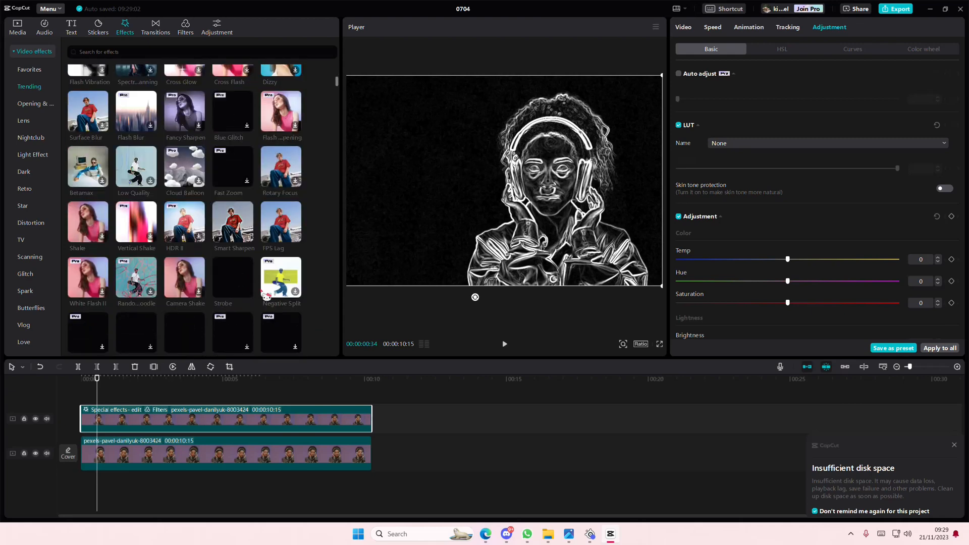
Apply the trending Edge Glow effect to the upper clip with Glow at 47, and dismiss the disk space notice.
{"action": "scroll", "coordinate": [298, 293], "scroll_direction": "down", "scroll_amount": 5}
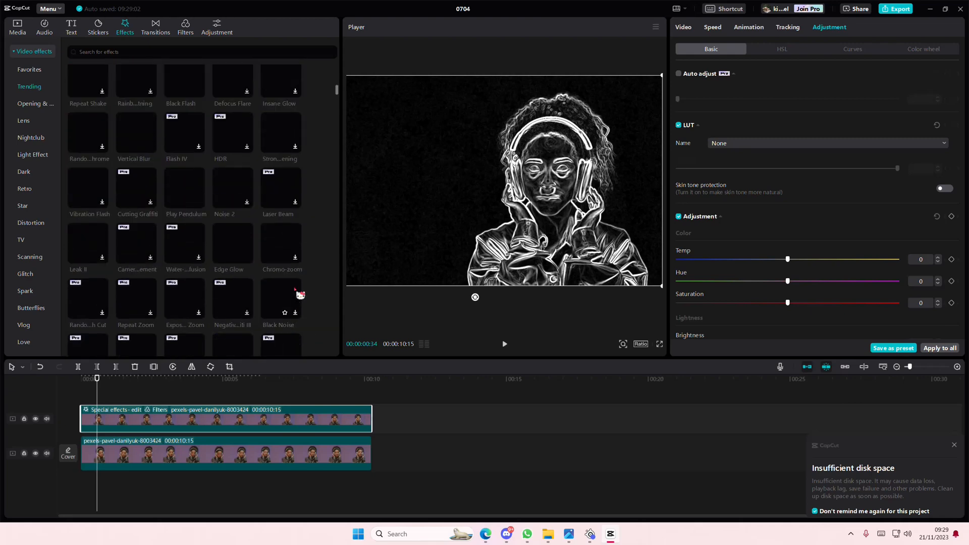
{"action": "scroll", "coordinate": [301, 295], "scroll_direction": "down", "scroll_amount": 1}
{"action": "scroll", "coordinate": [256, 197], "scroll_direction": "up", "scroll_amount": 1}
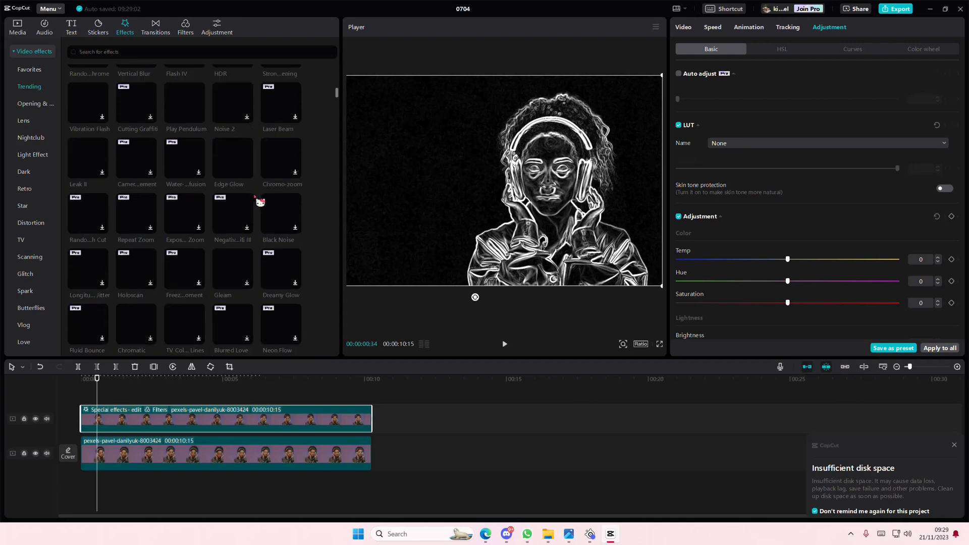
{"action": "scroll", "coordinate": [251, 204], "scroll_direction": "up", "scroll_amount": 2}
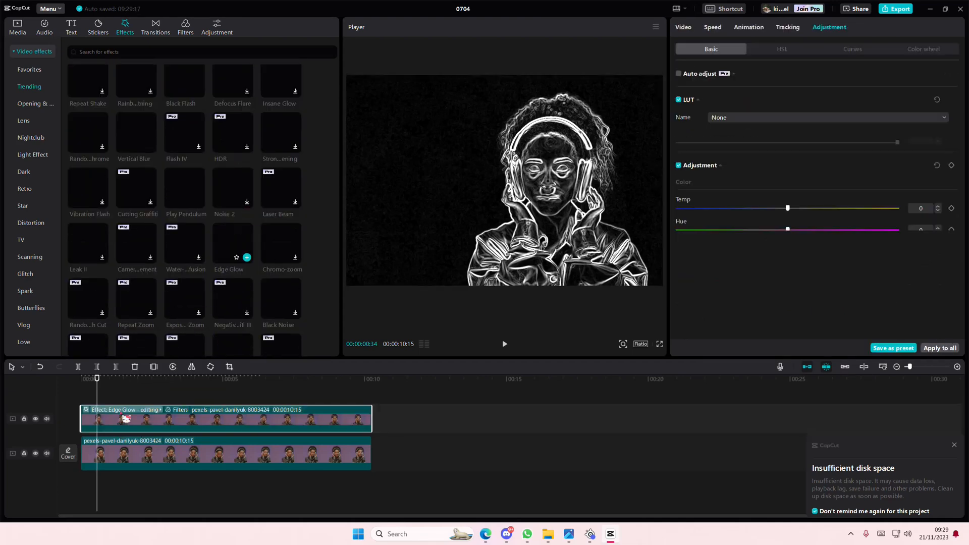
{"action": "left_click", "coordinate": [246, 257]}
{"action": "mouse_move", "coordinate": [784, 97]}
{"action": "left_mouse_down"}
{"action": "mouse_move", "coordinate": [775, 106]}
{"action": "mouse_move", "coordinate": [789, 108]}
{"action": "left_mouse_up"}
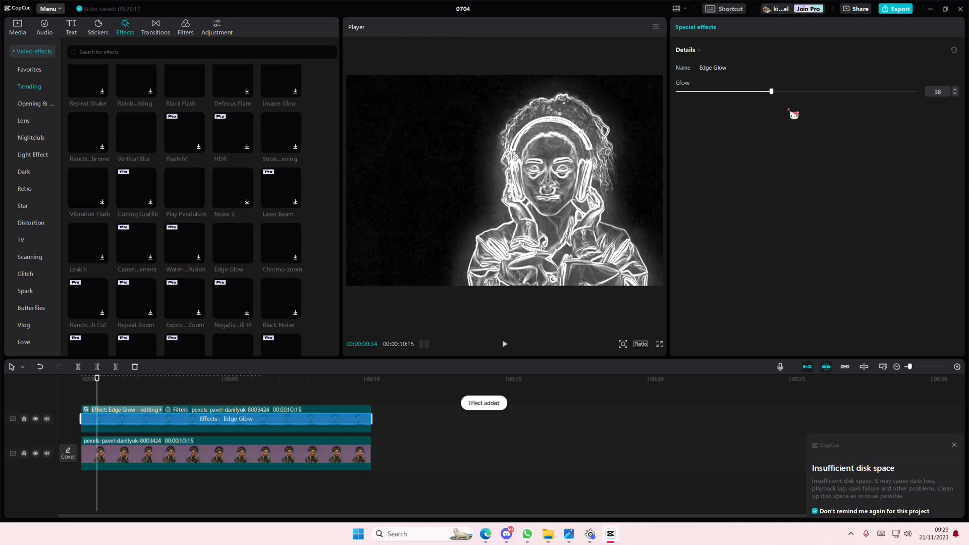
{"action": "left_click", "coordinate": [955, 446]}
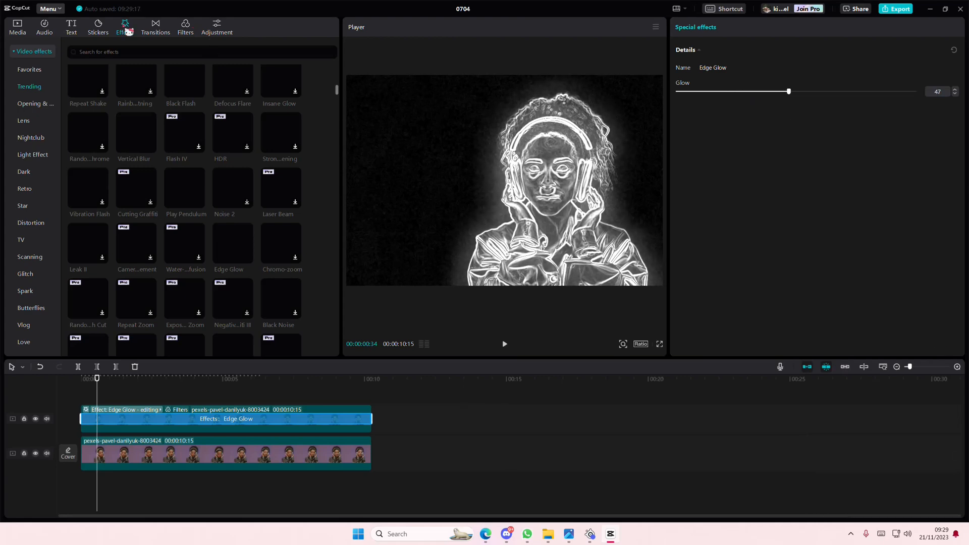
Add the blue-purple gradient from the library's Background collection on a new track above both clips, matching their full length.
{"action": "left_click", "coordinate": [18, 28]}
{"action": "scroll", "coordinate": [161, 220], "scroll_direction": "up", "scroll_amount": 15}
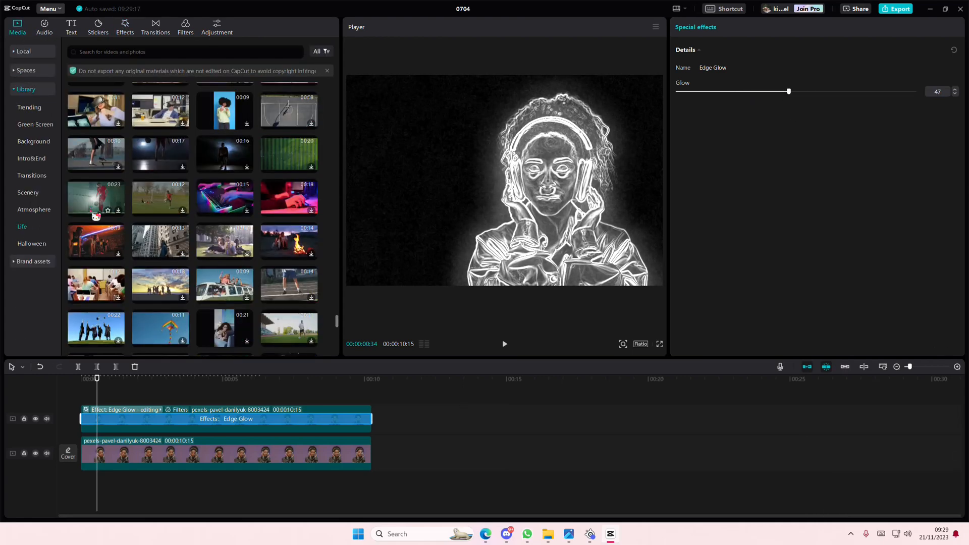
{"action": "scroll", "coordinate": [289, 252], "scroll_direction": "up", "scroll_amount": 12}
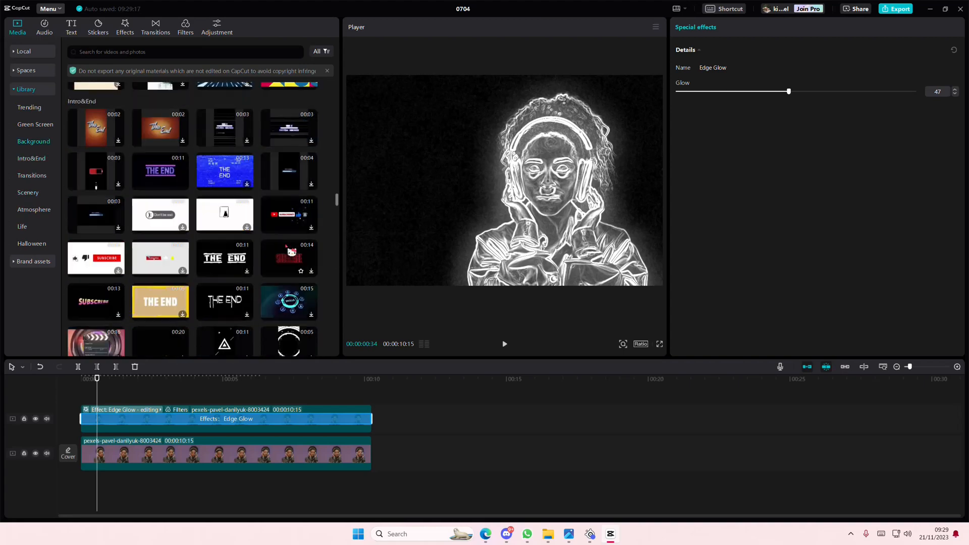
{"action": "scroll", "coordinate": [291, 247], "scroll_direction": "up", "scroll_amount": 12}
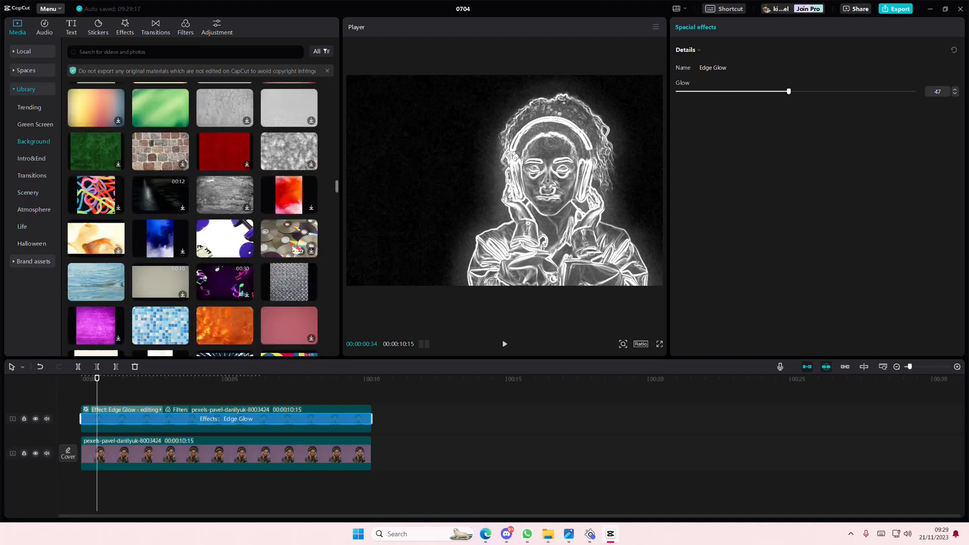
{"action": "scroll", "coordinate": [244, 224], "scroll_direction": "up", "scroll_amount": 3}
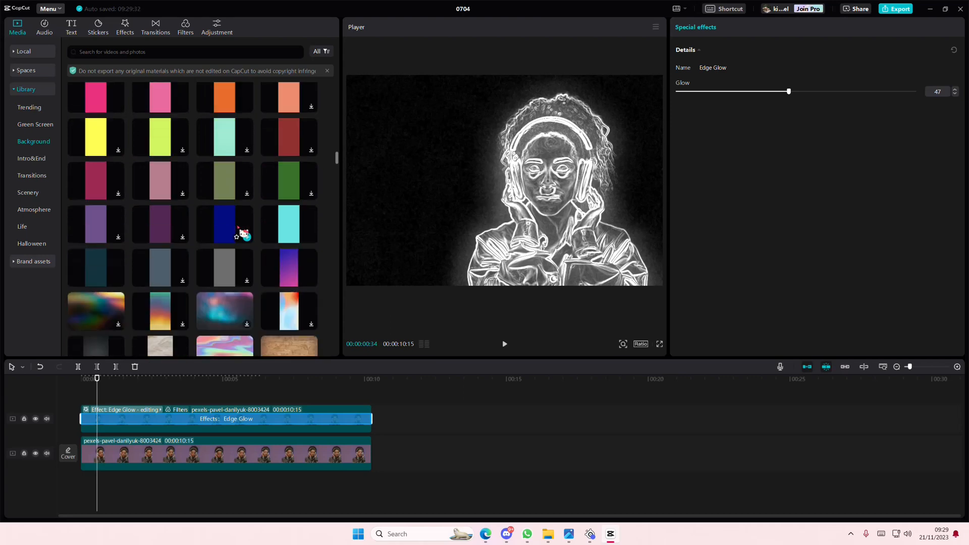
{"action": "left_click_drag", "start_coordinate": [289, 268], "coordinate": [378, 418]}
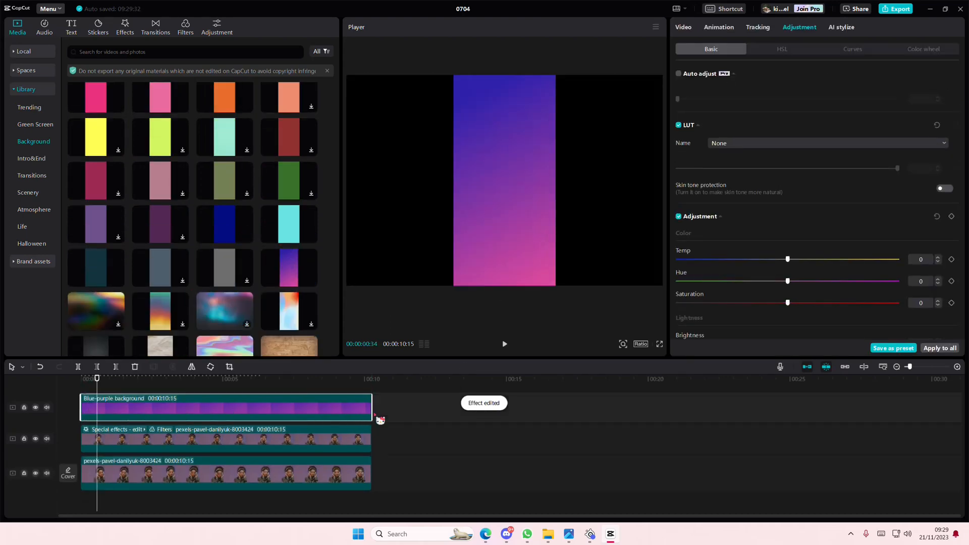
Fit the blue-purple gradient over the whole frame at a -90° rotation and set its blend mode to Linear burn.
{"action": "left_click_drag", "start_coordinate": [505, 301], "coordinate": [649, 195]}
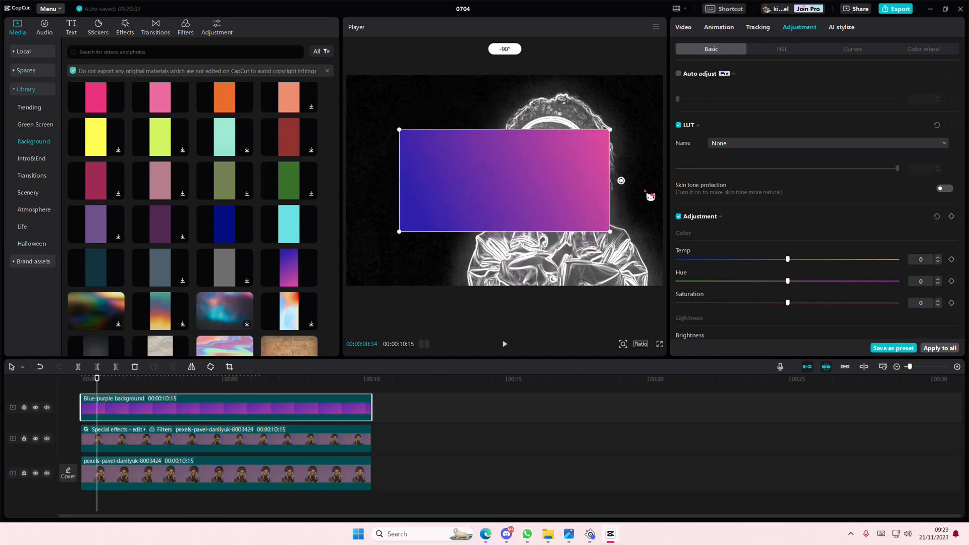
{"action": "left_click_drag", "start_coordinate": [611, 232], "coordinate": [833, 368]}
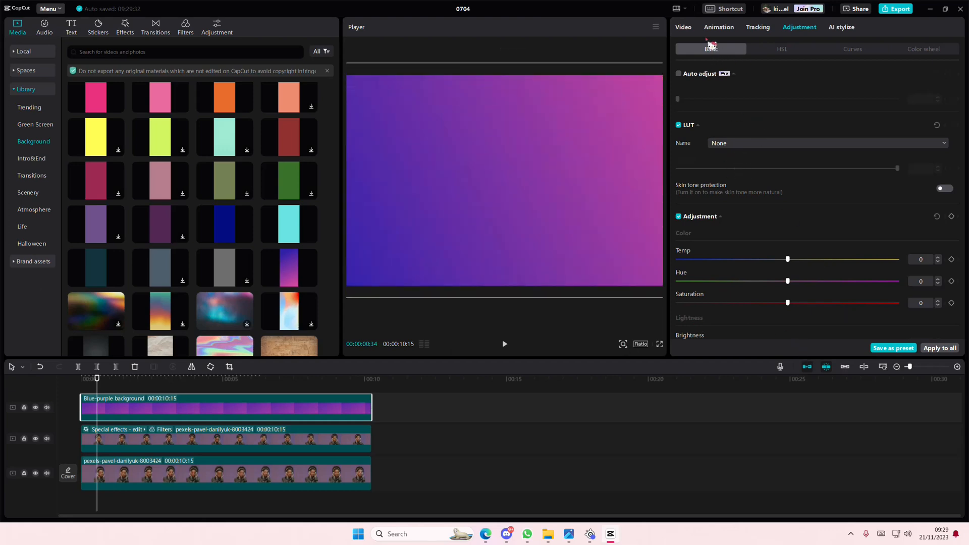
{"action": "left_click", "coordinate": [687, 27]}
{"action": "scroll", "coordinate": [755, 197], "scroll_direction": "down", "scroll_amount": 1}
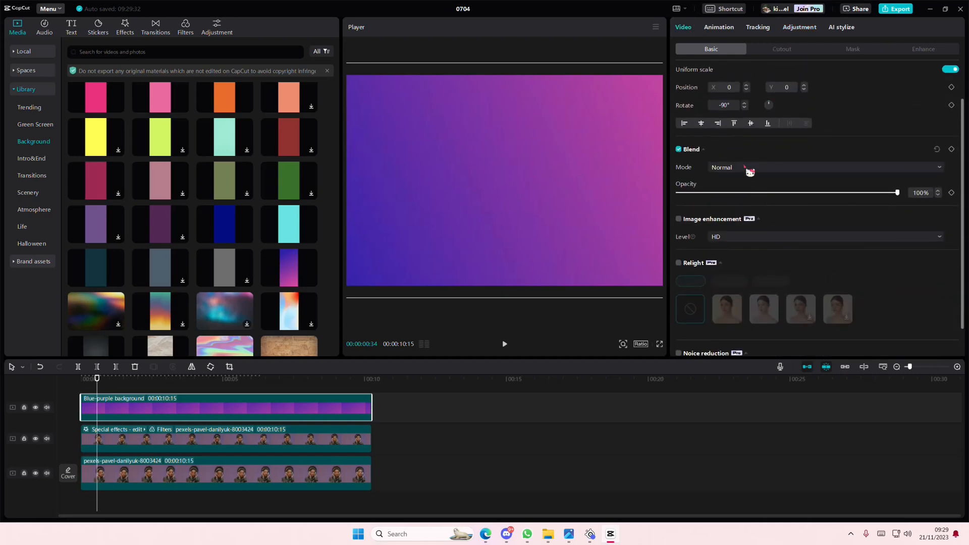
{"action": "left_click", "coordinate": [750, 168]}
{"action": "left_click", "coordinate": [756, 303]}
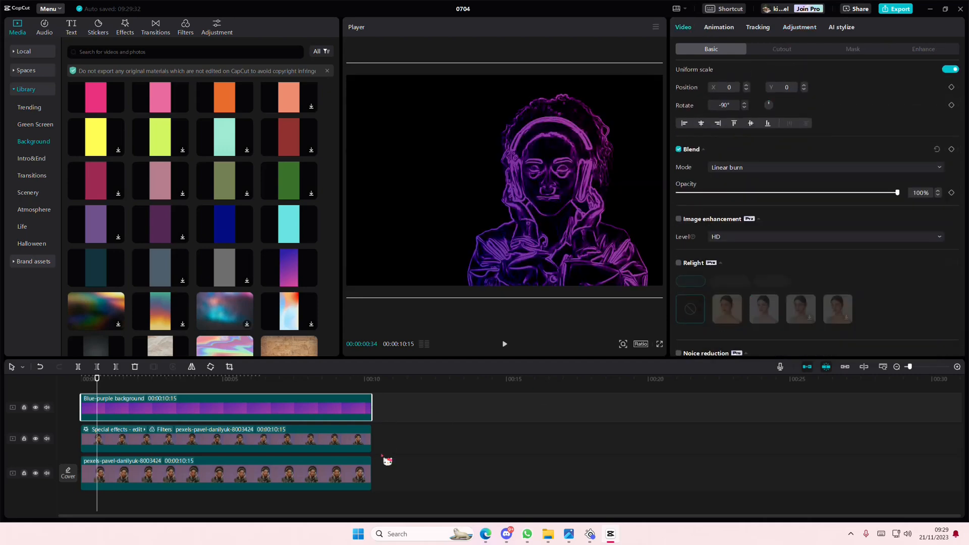
Combine the gradient and the Edge Glow clip below it into one compound clip.
{"action": "left_click_drag", "start_coordinate": [382, 442], "coordinate": [320, 411]}
{"action": "right_click", "coordinate": [352, 451]}
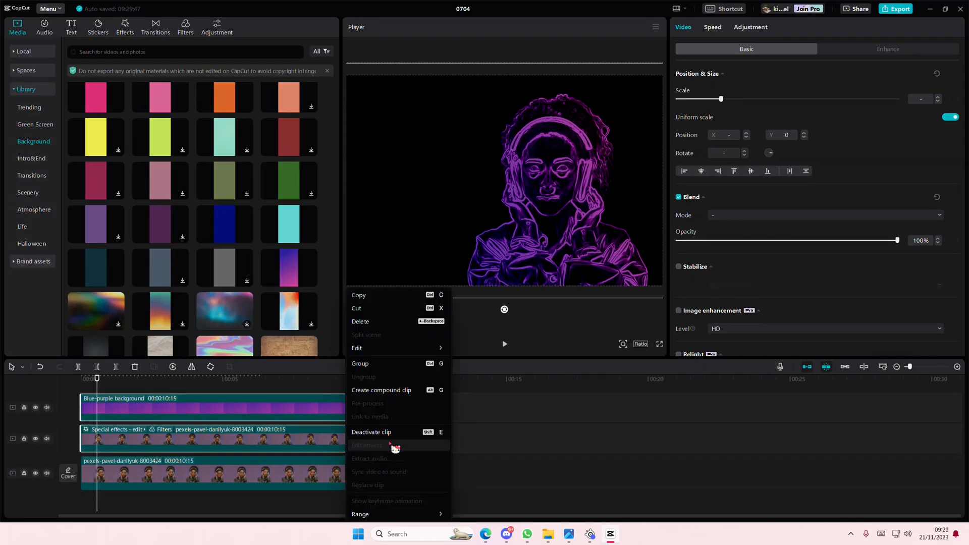
{"action": "left_click", "coordinate": [399, 389]}
Compare the Screen and Brighten blend modes on the compound clip and keep Screen.
{"action": "left_click", "coordinate": [737, 217]}
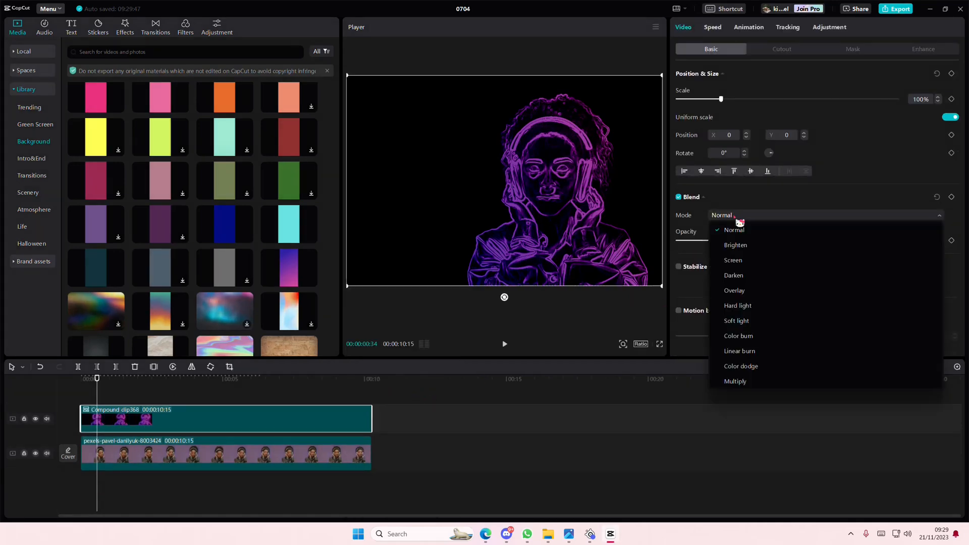
{"action": "left_click", "coordinate": [748, 268]}
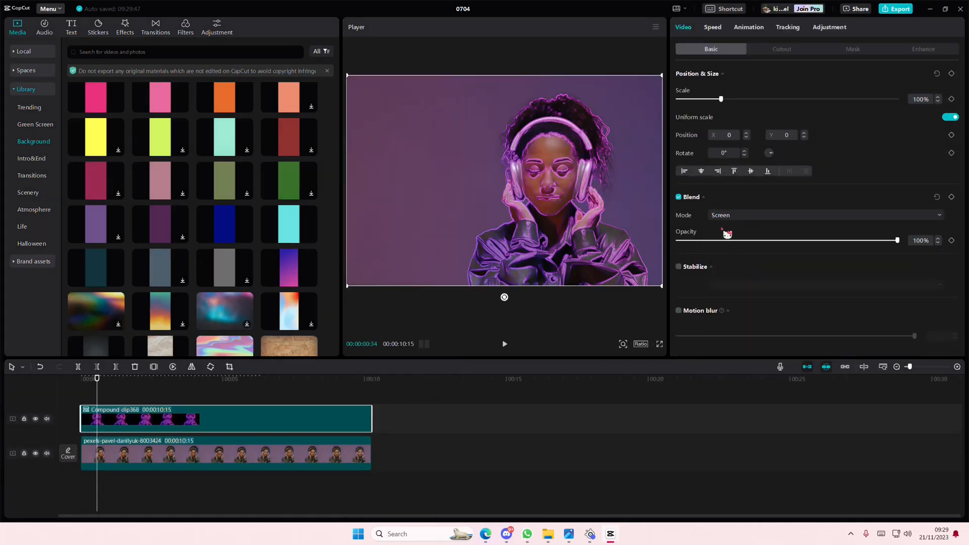
{"action": "left_click", "coordinate": [727, 217]}
{"action": "left_click", "coordinate": [736, 245]}
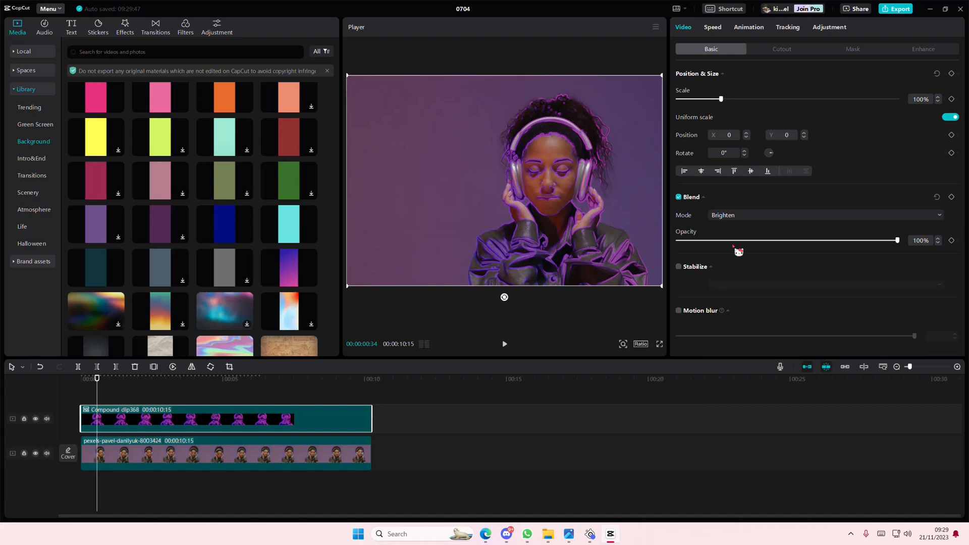
{"action": "left_click", "coordinate": [730, 219]}
{"action": "left_click", "coordinate": [742, 261]}
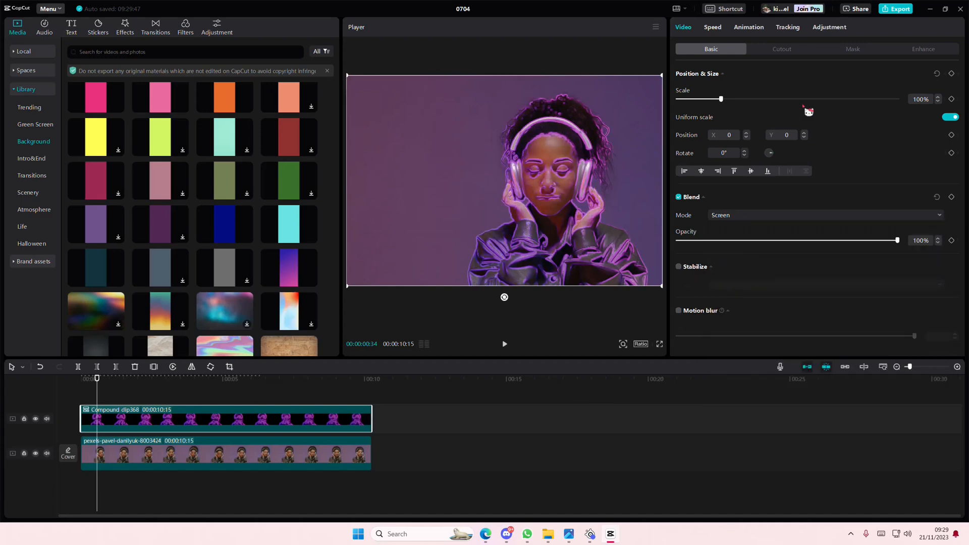
Keyframe the compound clip's position and size at 00:00:00:34, and scale it to about 184% at 00:00:08:57.
{"action": "left_click", "coordinate": [951, 74]}
{"action": "left_click_drag", "start_coordinate": [99, 418], "coordinate": [335, 407]}
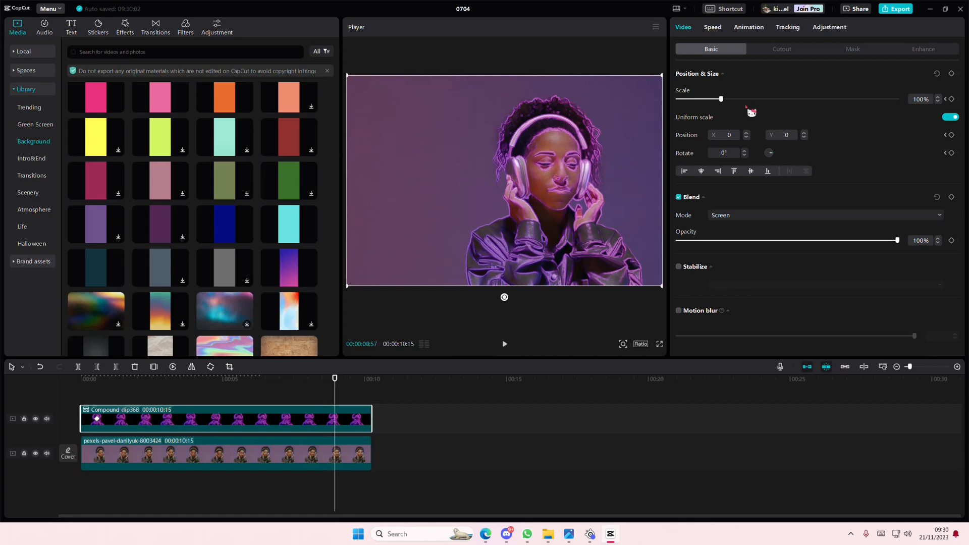
{"action": "left_click_drag", "start_coordinate": [721, 99], "coordinate": [766, 112]}
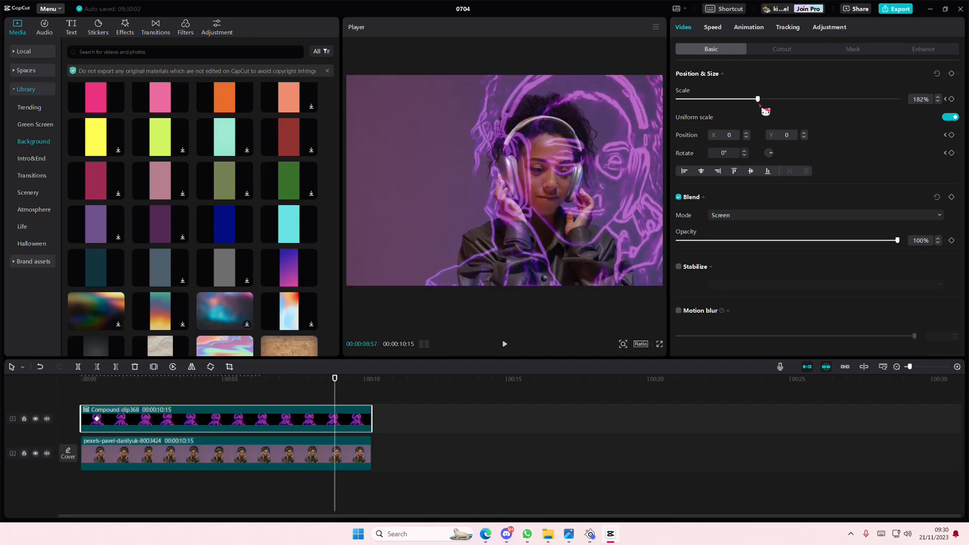
Apply the Fade Out exit animation to the compound clip with a duration of 2.2 s.
{"action": "left_click", "coordinate": [757, 32]}
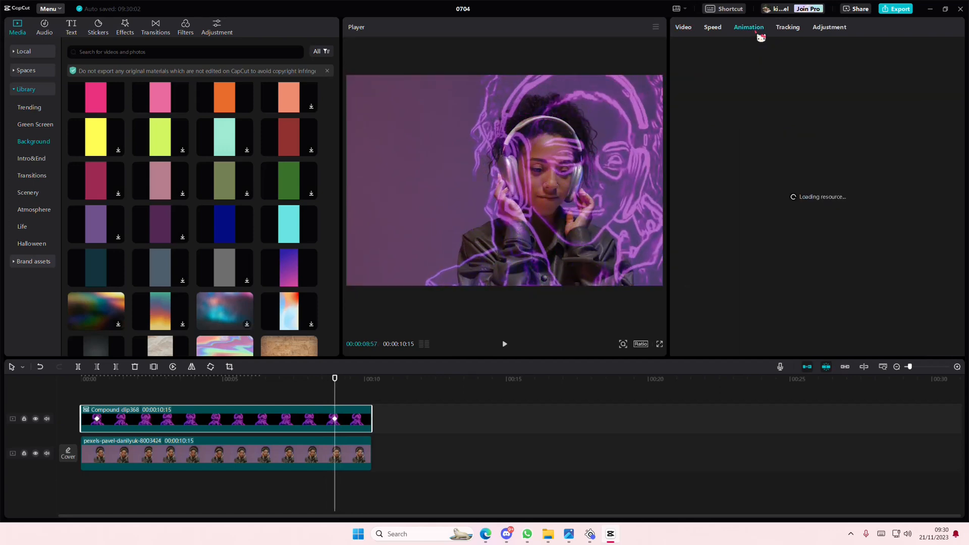
{"action": "left_click", "coordinate": [818, 50]}
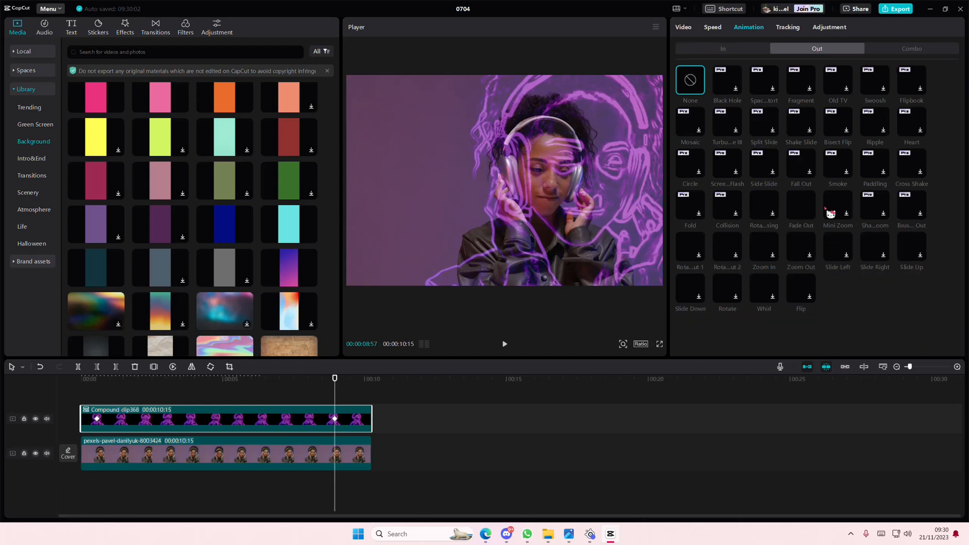
{"action": "left_click", "coordinate": [819, 213]}
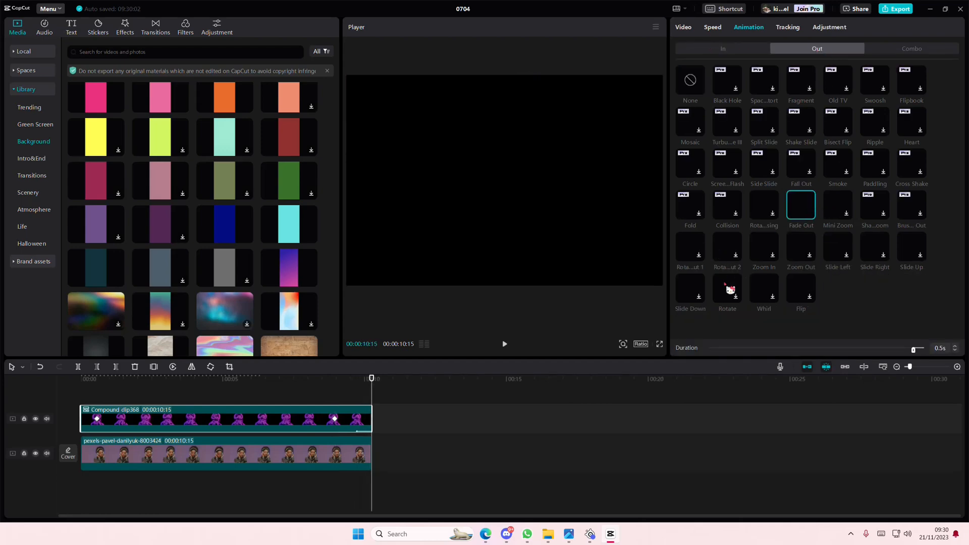
{"action": "left_click", "coordinate": [903, 349]}
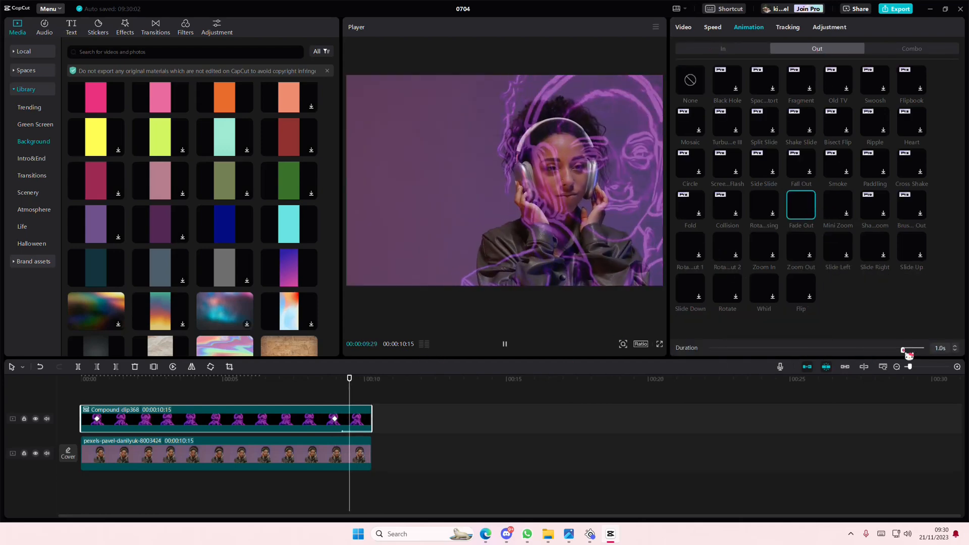
{"action": "left_click_drag", "start_coordinate": [903, 354], "coordinate": [884, 354]}
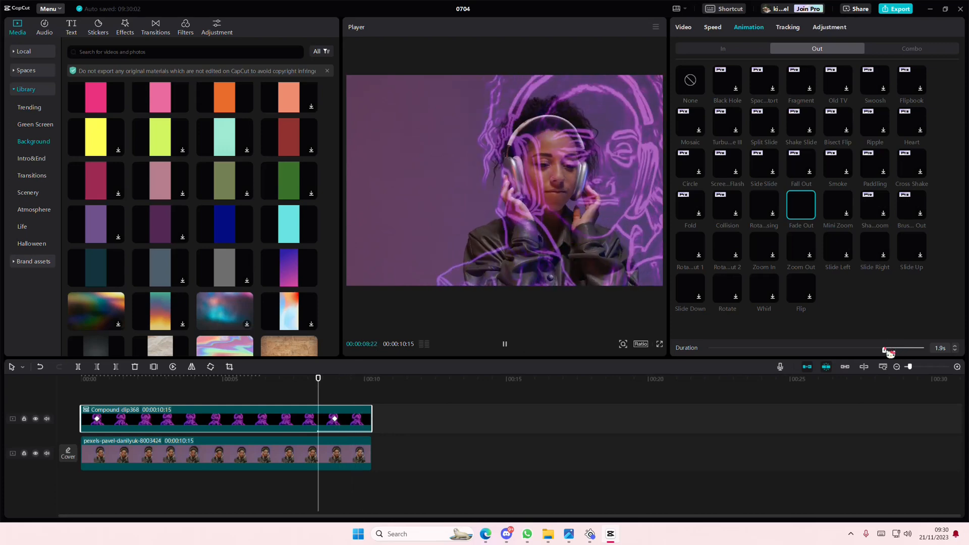
{"action": "left_click_drag", "start_coordinate": [881, 353], "coordinate": [872, 354]}
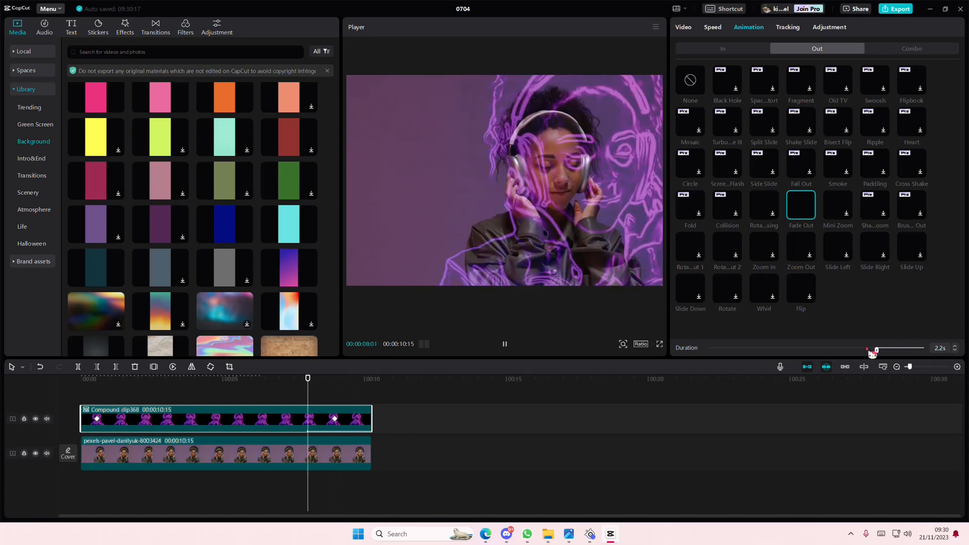
Move the compound clip's last scale keyframe to 00:00:09:35 and greatly increase the scale there.
{"action": "left_click", "coordinate": [336, 419]}
{"action": "left_click_drag", "start_coordinate": [346, 420], "coordinate": [350, 421]}
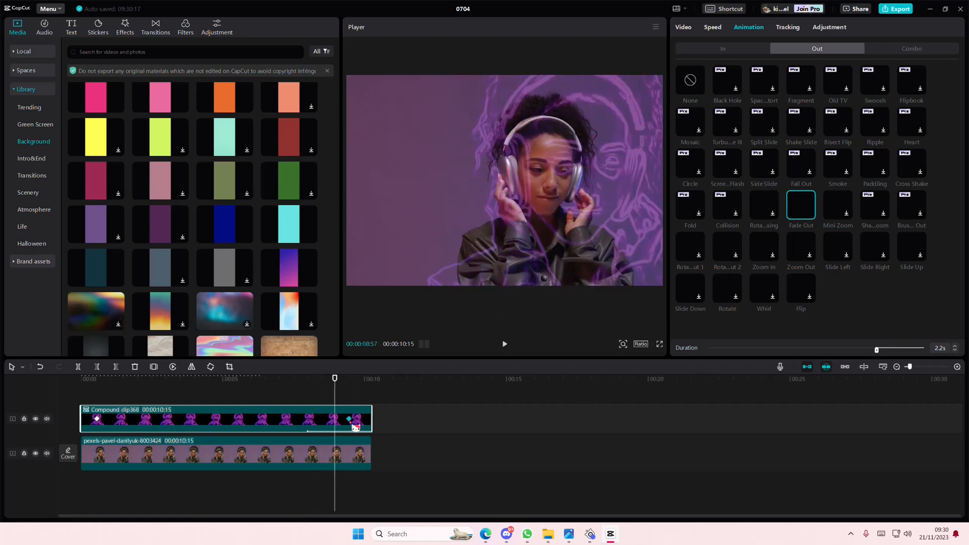
{"action": "left_click", "coordinate": [315, 406]}
{"action": "key", "text": "space"}
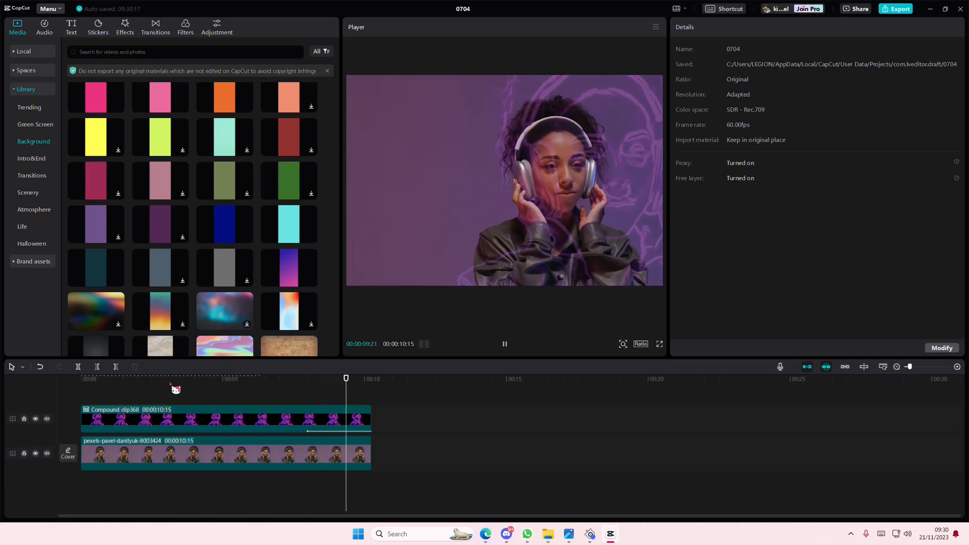
{"action": "left_click", "coordinate": [364, 427]}
{"action": "left_click", "coordinate": [353, 419]}
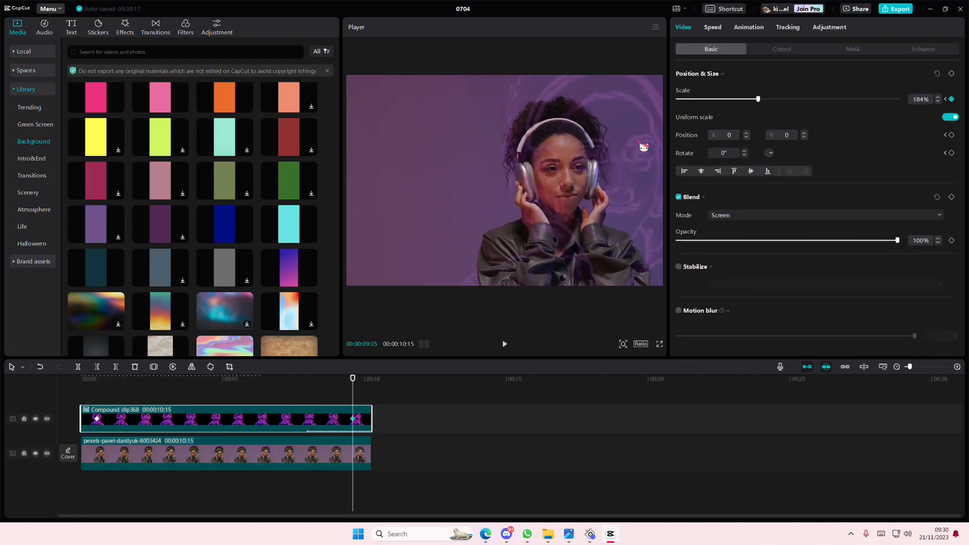
{"action": "left_click_drag", "start_coordinate": [770, 105], "coordinate": [867, 123]}
Play the enlarging neon outline animation from the start of the timeline.
{"action": "left_click", "coordinate": [302, 391]}
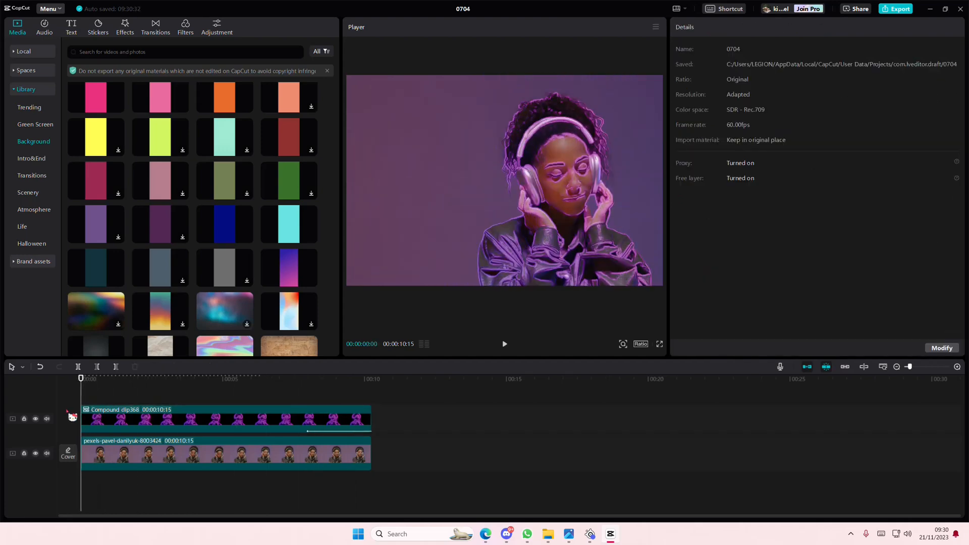
{"action": "left_click", "coordinate": [98, 415]}
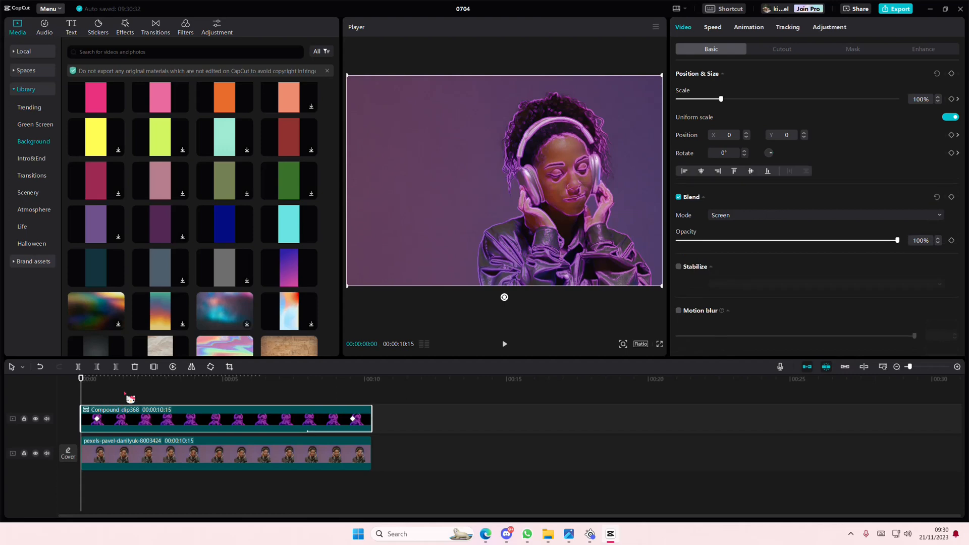
{"action": "key", "text": "space"}
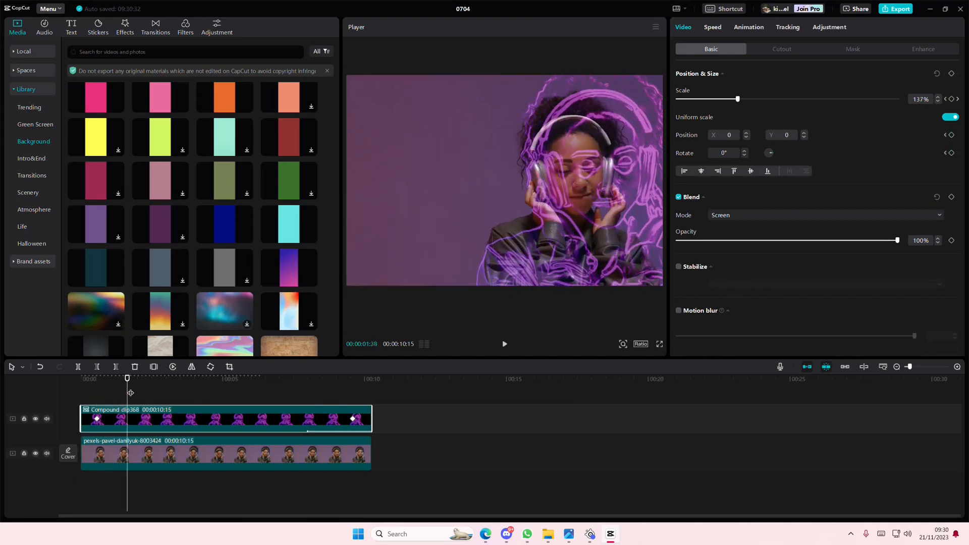
{"action": "left_click_drag", "start_coordinate": [131, 391], "coordinate": [75, 391]}
{"action": "key", "text": "space"}
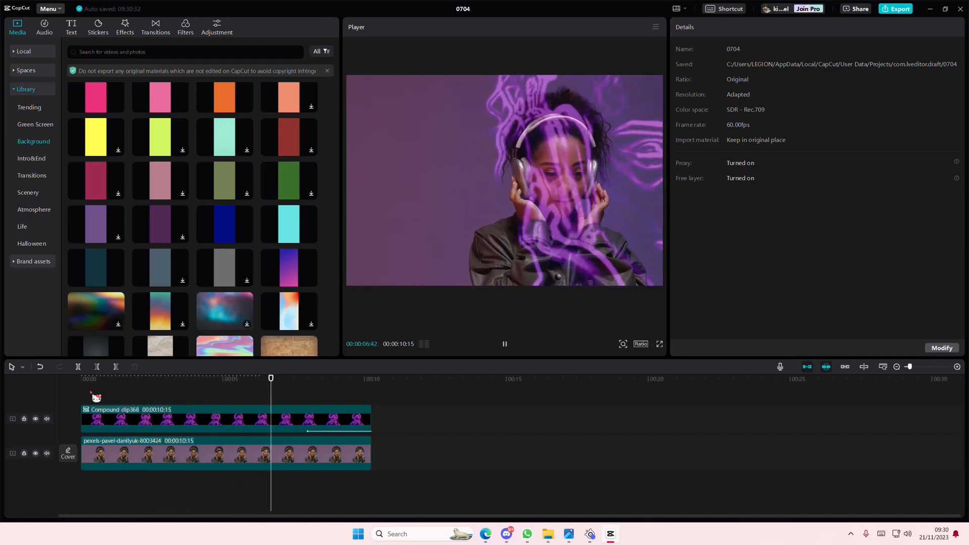
Trim the compound clip and the base video so both end at 00:00:04:15.
{"action": "left_click", "coordinate": [204, 411]}
{"action": "left_click", "coordinate": [203, 398]}
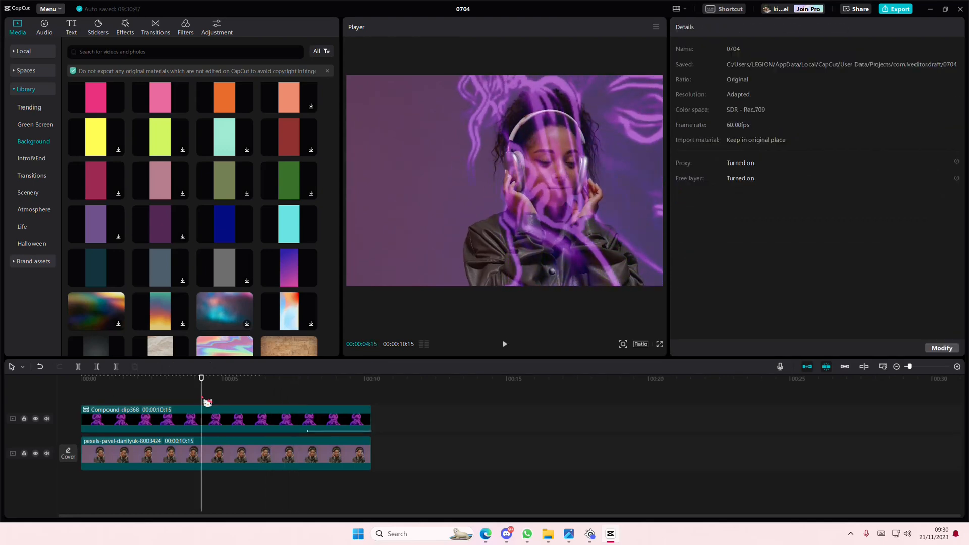
{"action": "left_click", "coordinate": [207, 412]}
{"action": "left_click", "coordinate": [116, 367]}
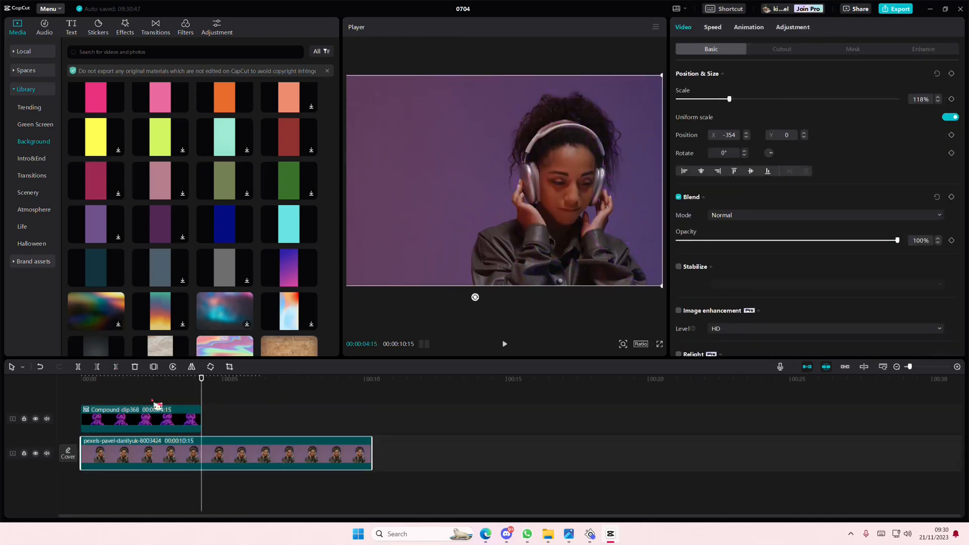
{"action": "left_click", "coordinate": [116, 367]}
Scale the compound clip to 383% at its end, apply the Fade Out exit animation at 0.5 s, and preview it.
{"action": "left_click", "coordinate": [202, 414]}
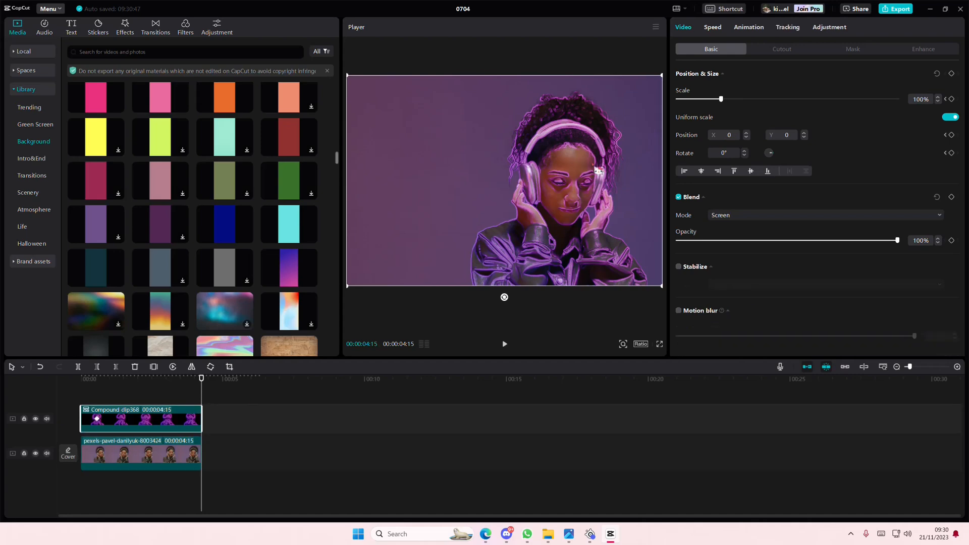
{"action": "left_click_drag", "start_coordinate": [722, 110], "coordinate": [848, 116]}
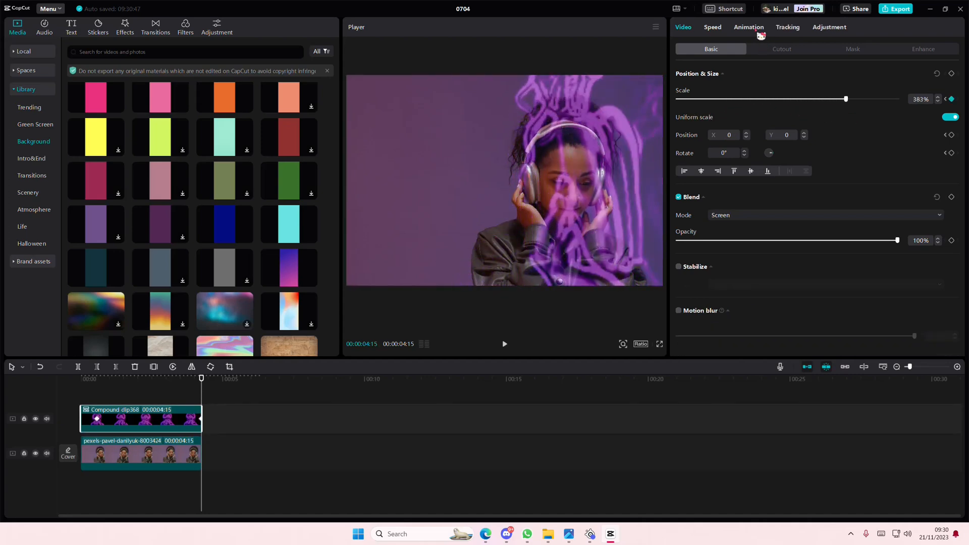
{"action": "left_click", "coordinate": [749, 27]}
{"action": "left_click", "coordinate": [816, 214]}
{"action": "left_click", "coordinate": [92, 395]}
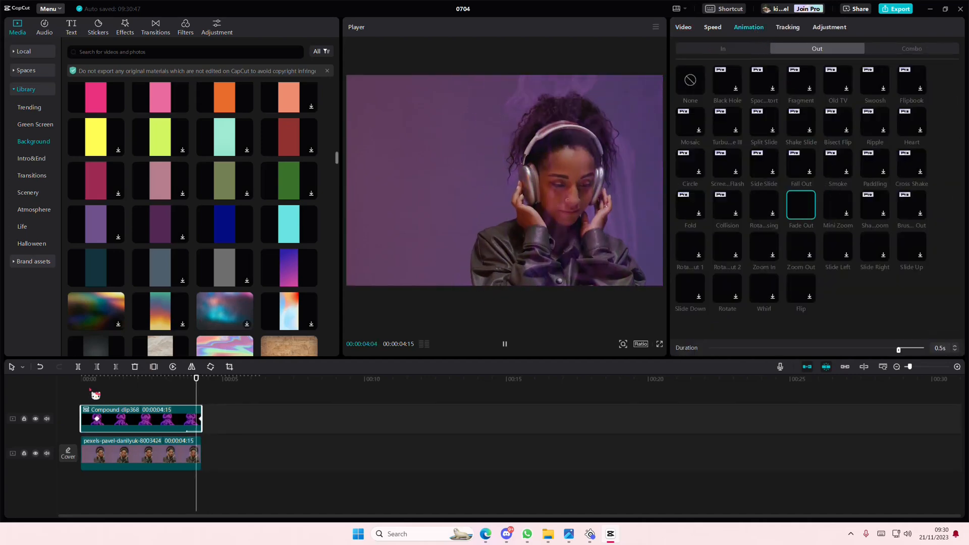
{"action": "key", "text": "space"}
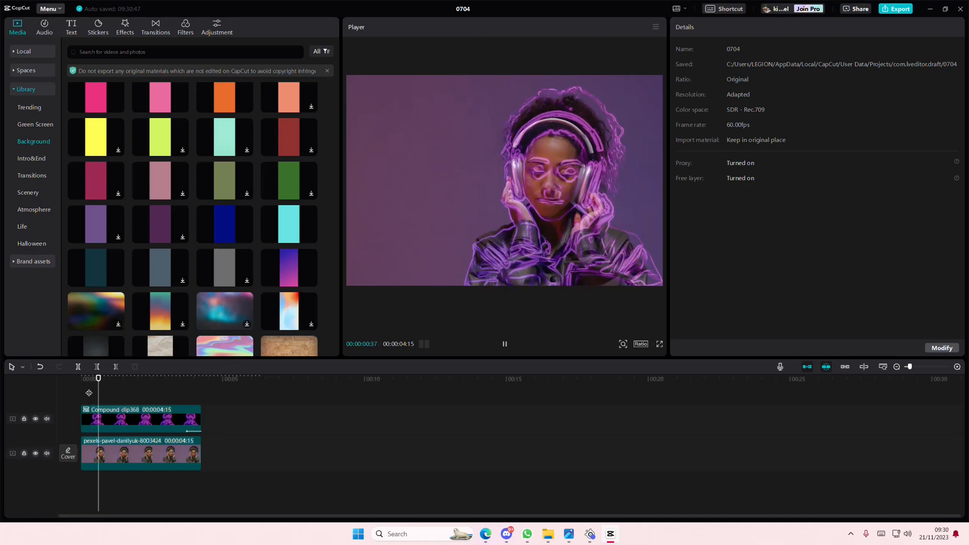